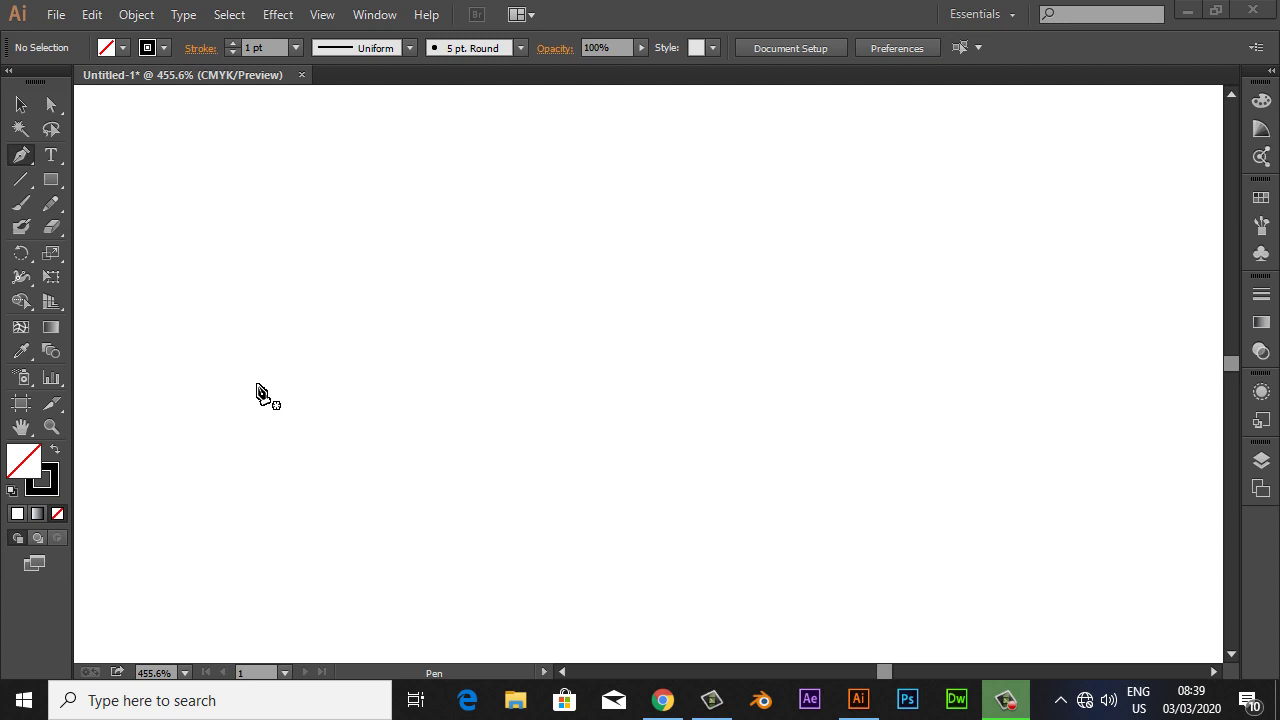
# Turn on Smart Guides from the View menu and confirm the checkmark.
pyautogui.click(322, 15)
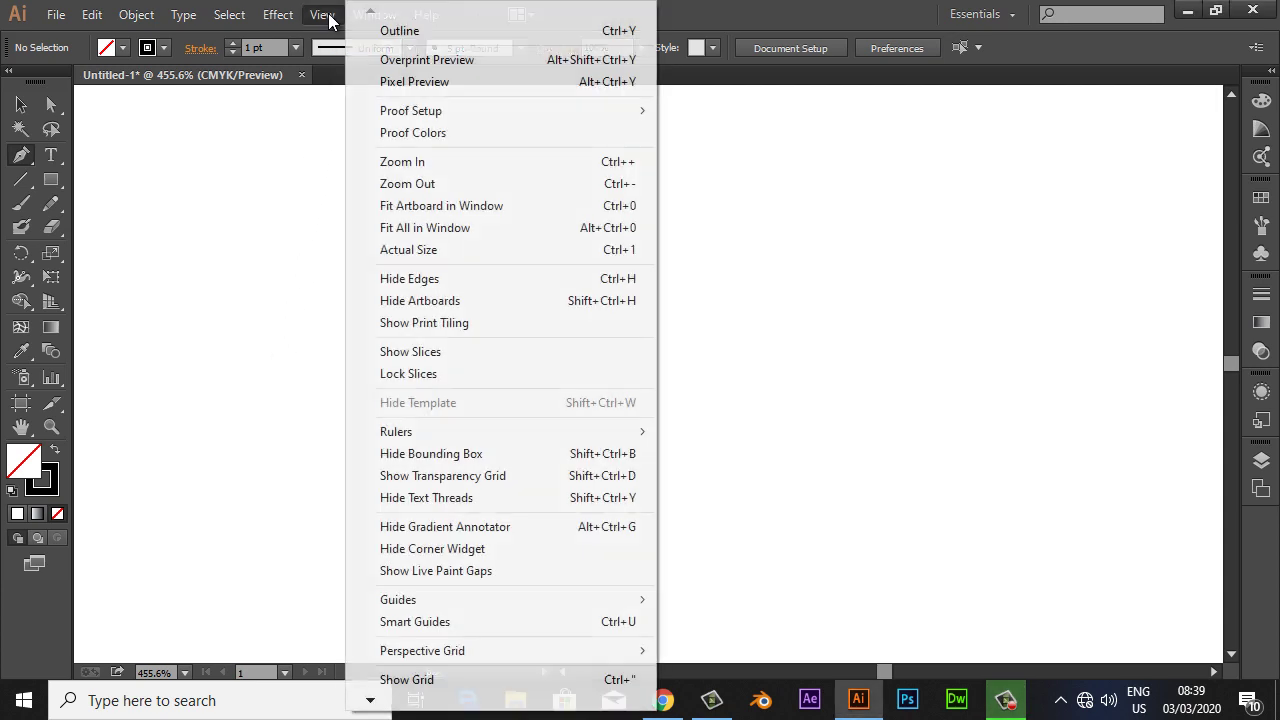
pyautogui.click(394, 621)
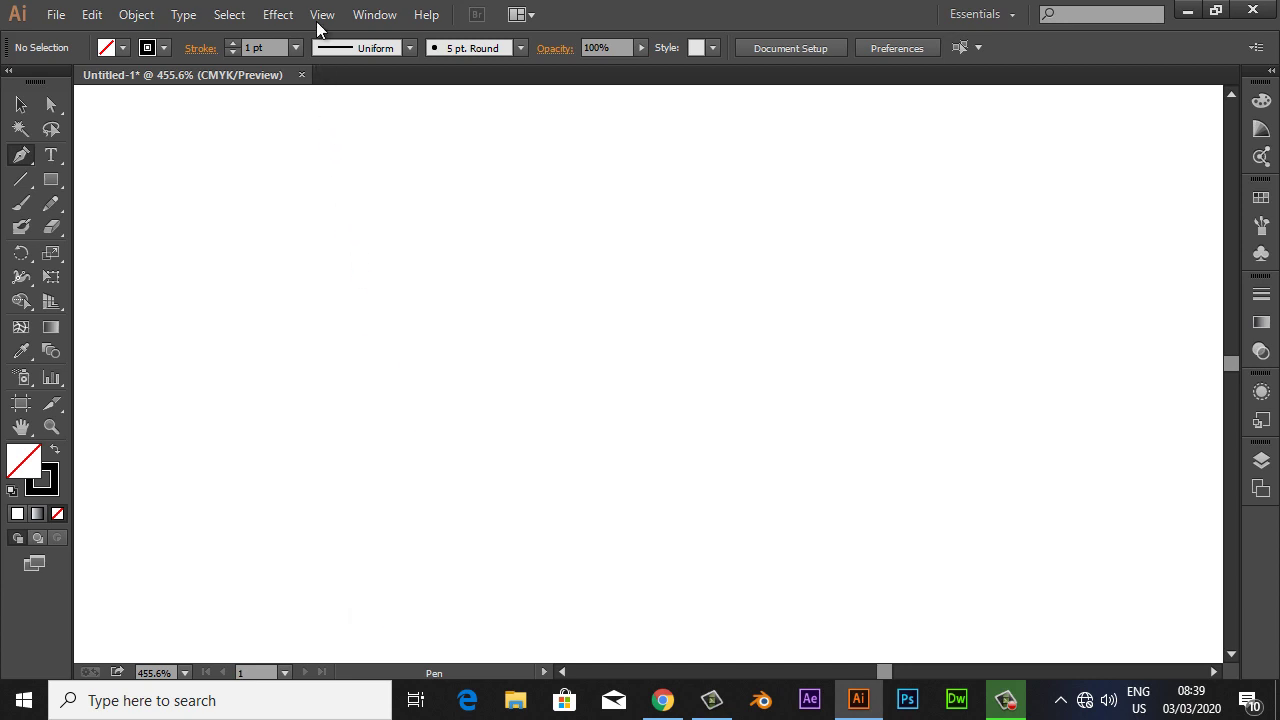
pyautogui.click(320, 18)
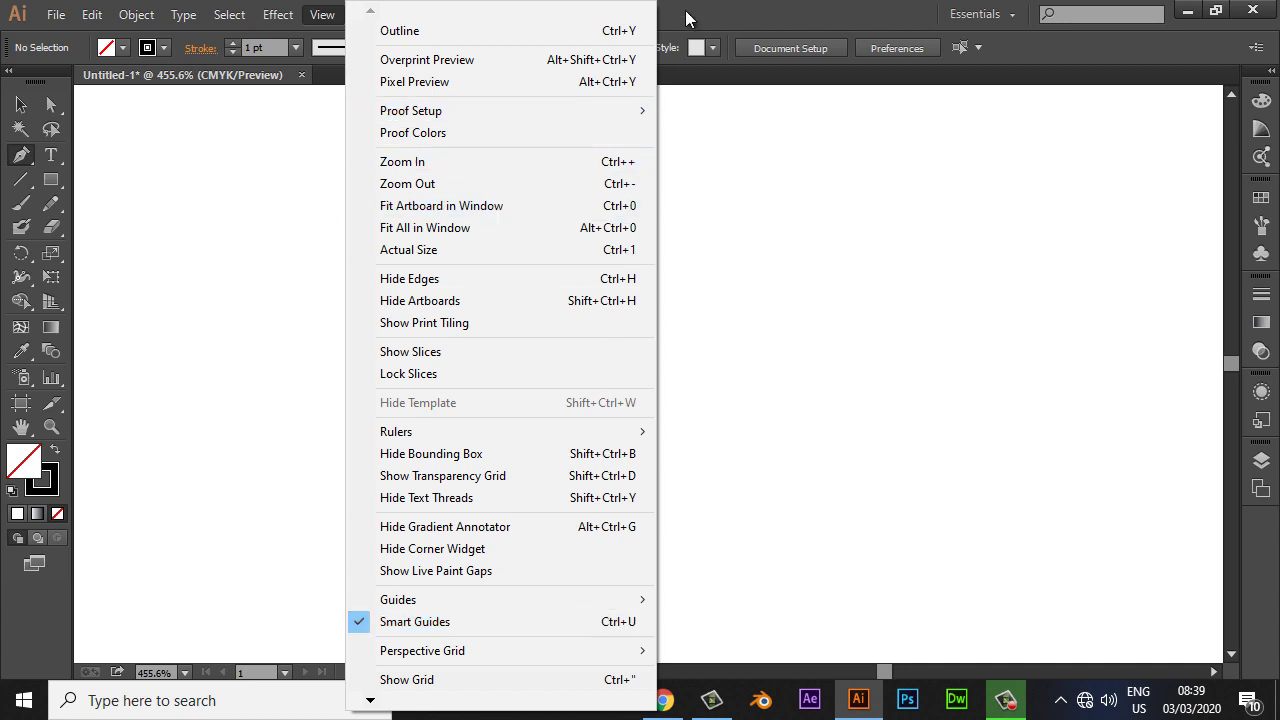
pyautogui.press('Escape')
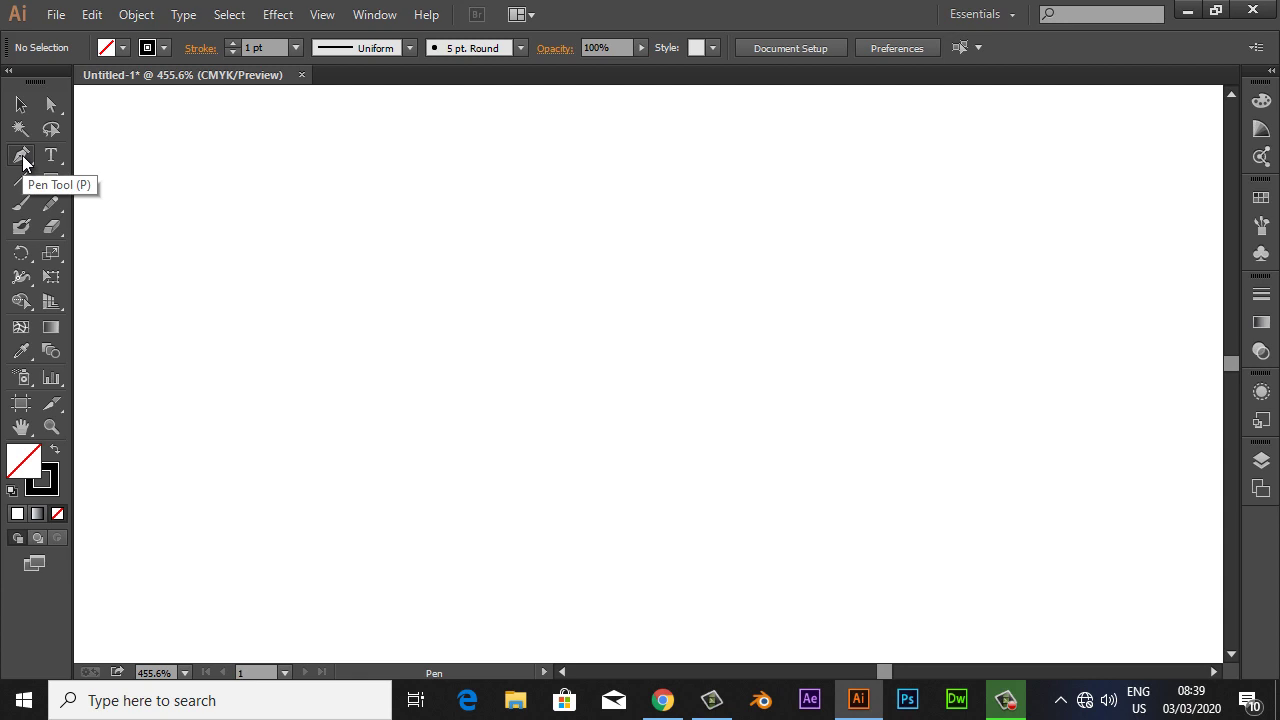
# With the Pen tool, place the straight neck points and drag out the curved shoulder.
pyautogui.click(22, 158)
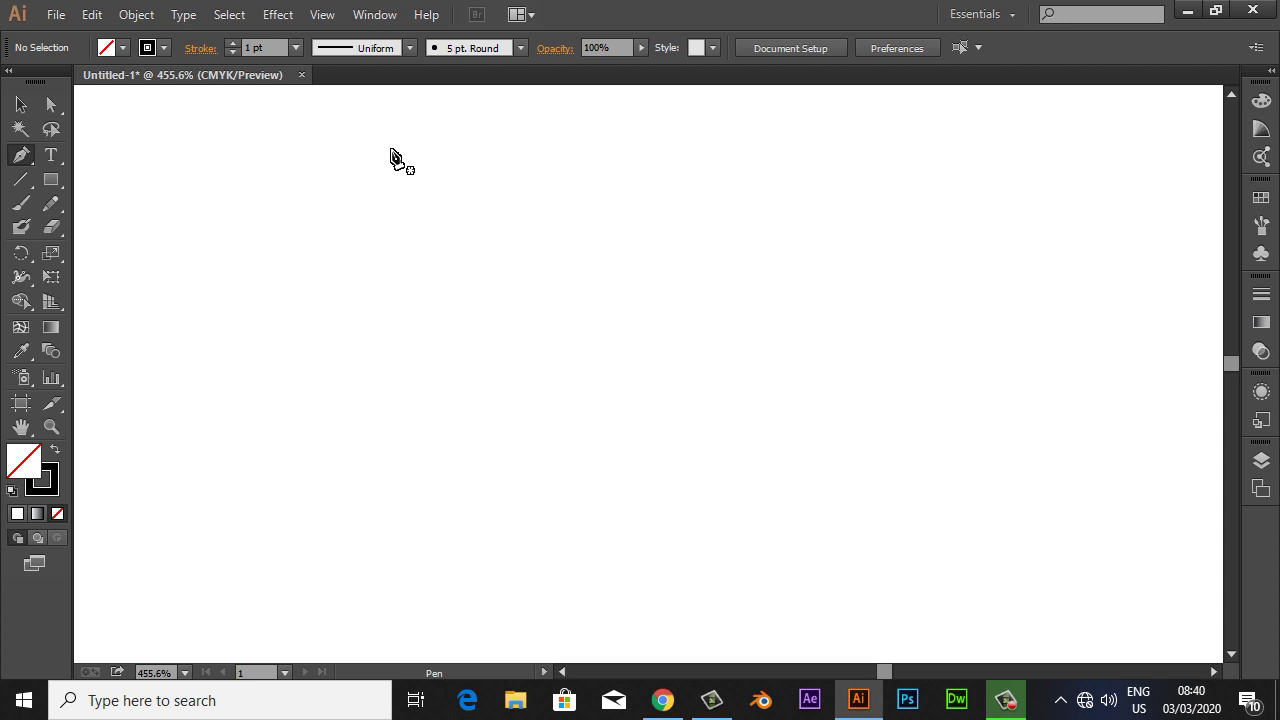
pyautogui.click(390, 148)
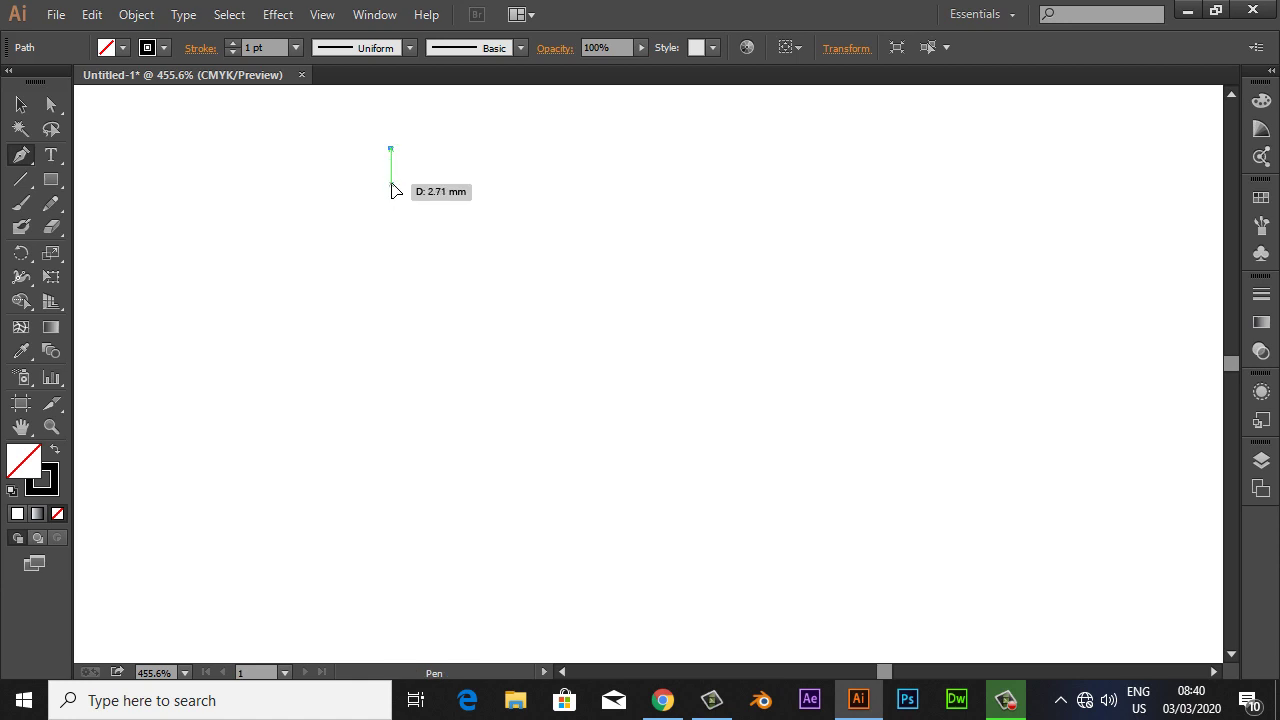
pyautogui.click(391, 189)
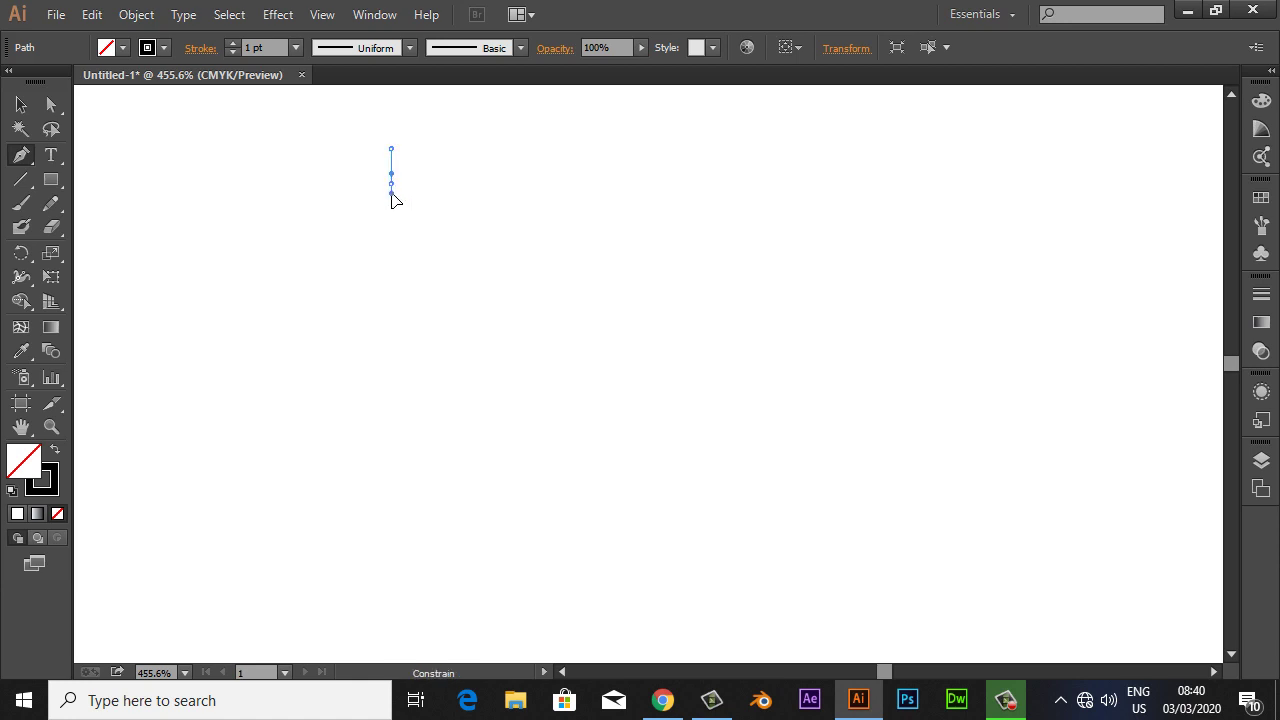
pyautogui.click(393, 198)
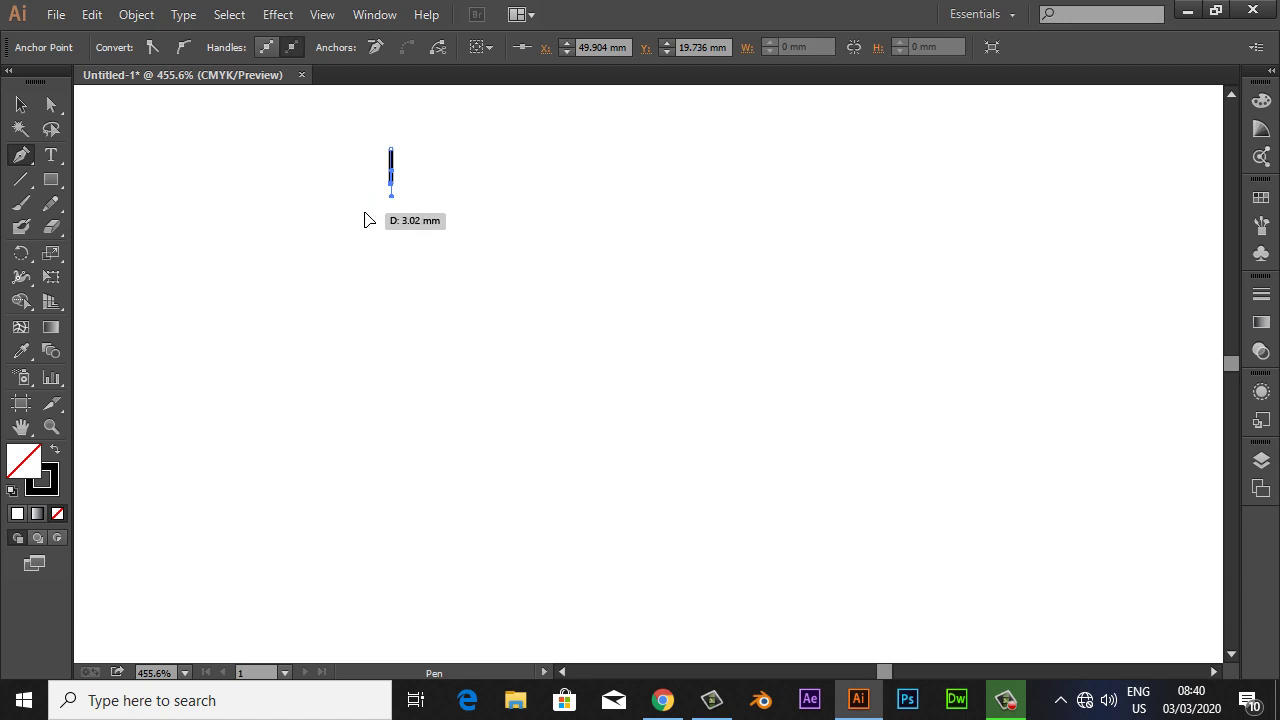
pyautogui.moveTo(365, 207); pyautogui.dragTo(365, 222)
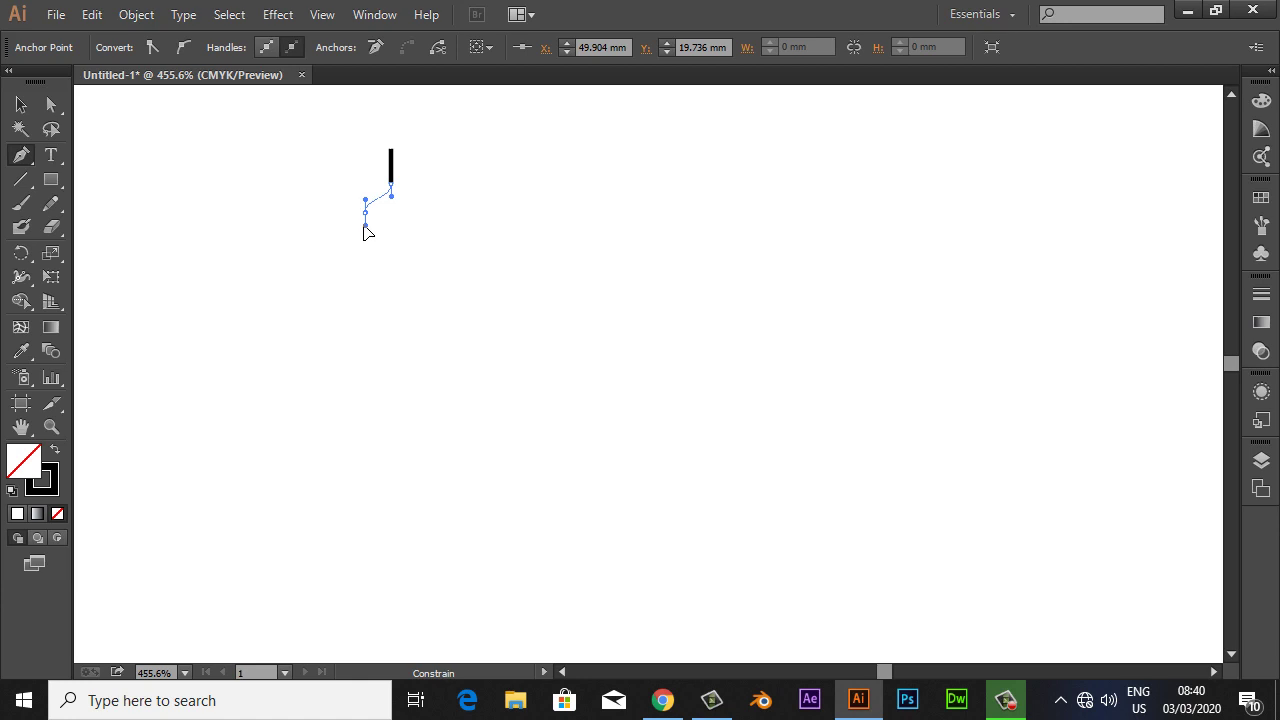
pyautogui.moveTo(368, 235); pyautogui.dragTo(367, 234)
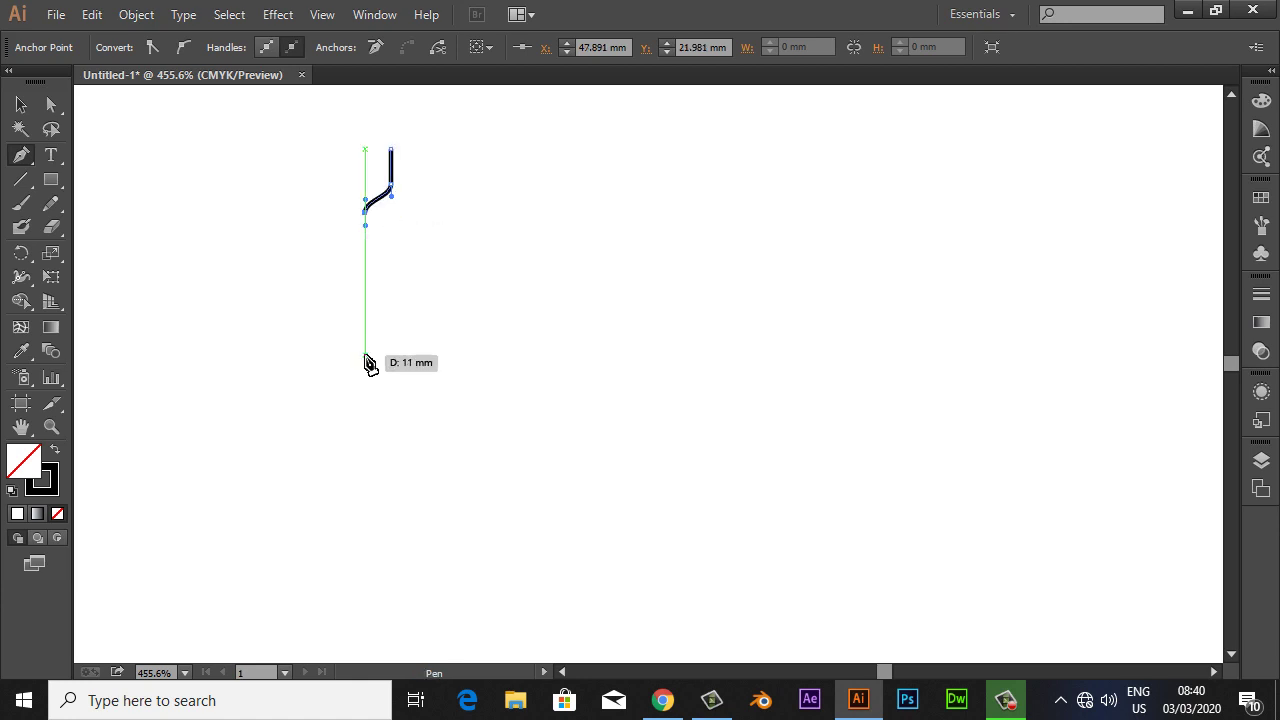
# Extend the path straight down the side and across the short base, then deselect it.
pyautogui.click(365, 355)
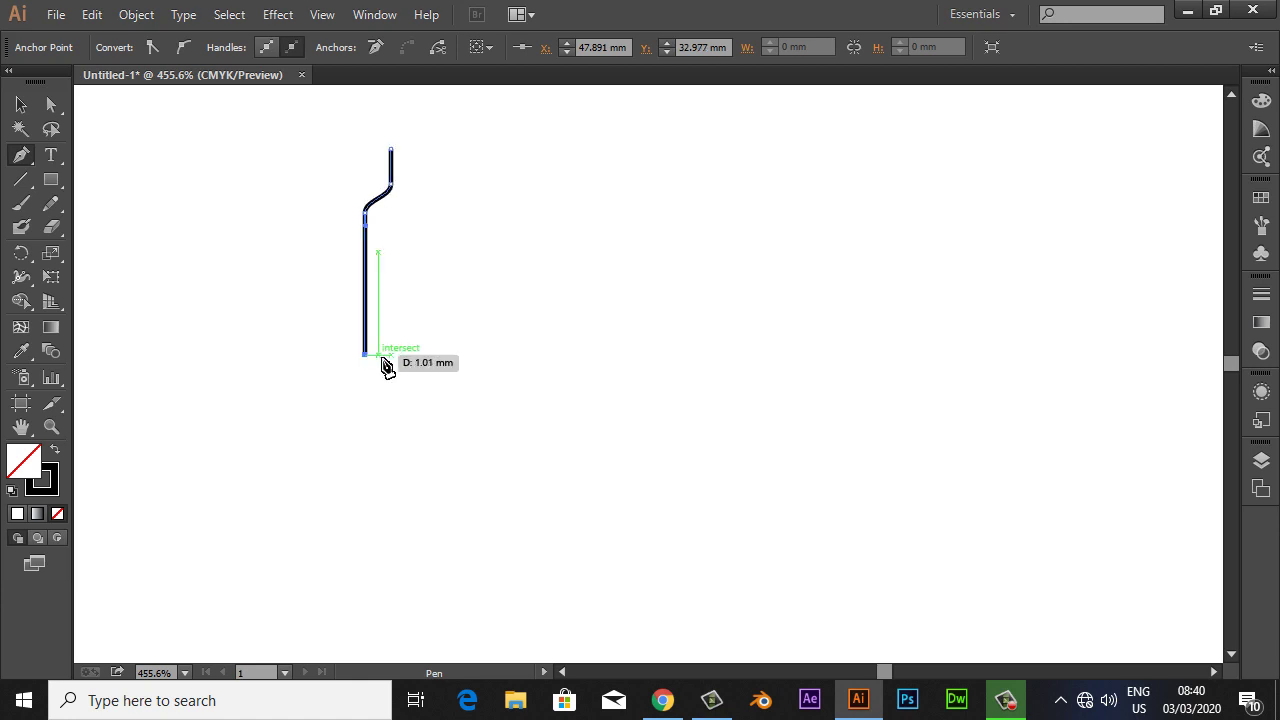
pyautogui.click(391, 355)
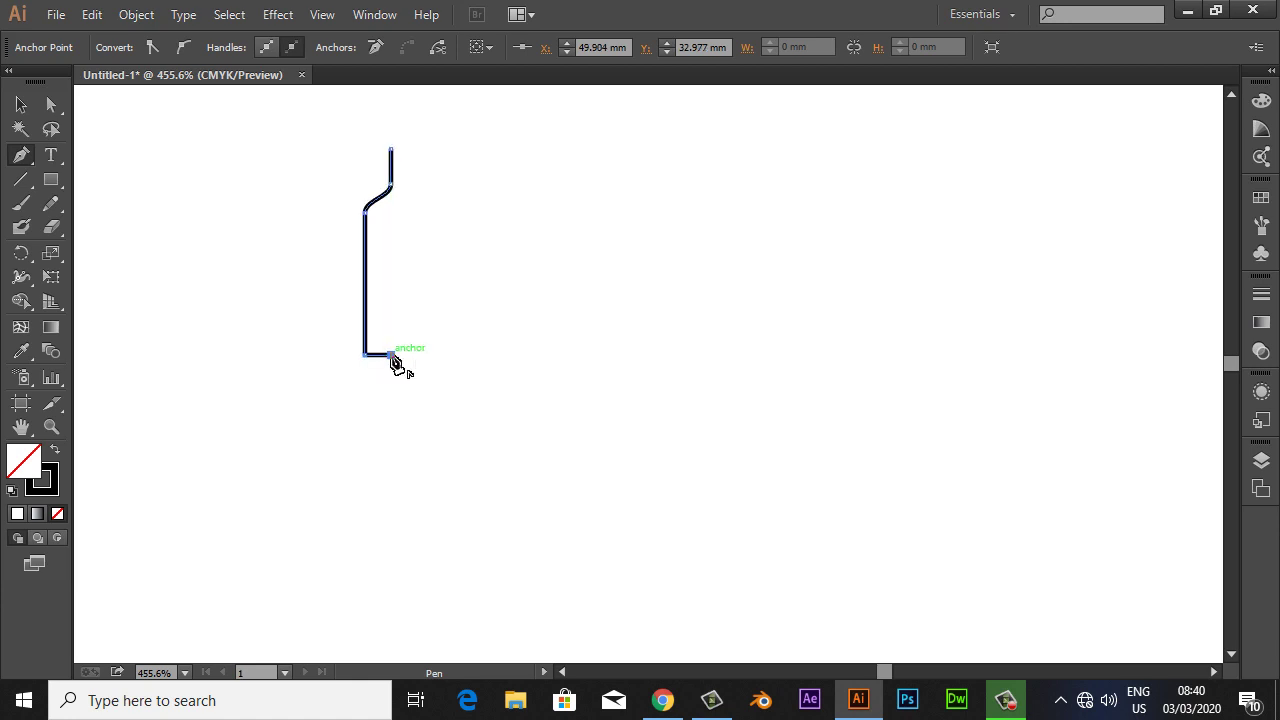
pyautogui.click(21, 104)
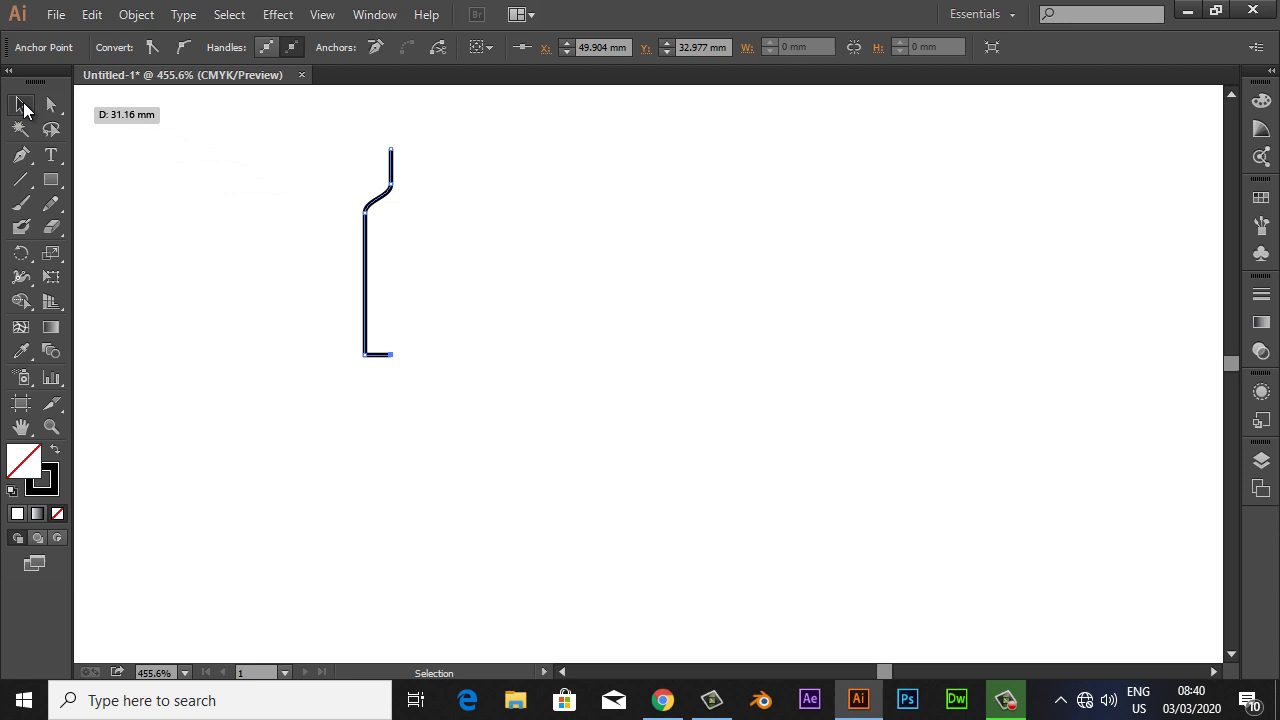
pyautogui.click(300, 130)
pyautogui.hotkey('ctrl', 'space')
# Zoom in on the half-bottle path, select it, and open Object > Transform.
pyautogui.moveTo(315, 119)
pyautogui.mouseDown()
pyautogui.moveTo(591, 401)
pyautogui.moveTo(552, 390)
pyautogui.mouseUp()
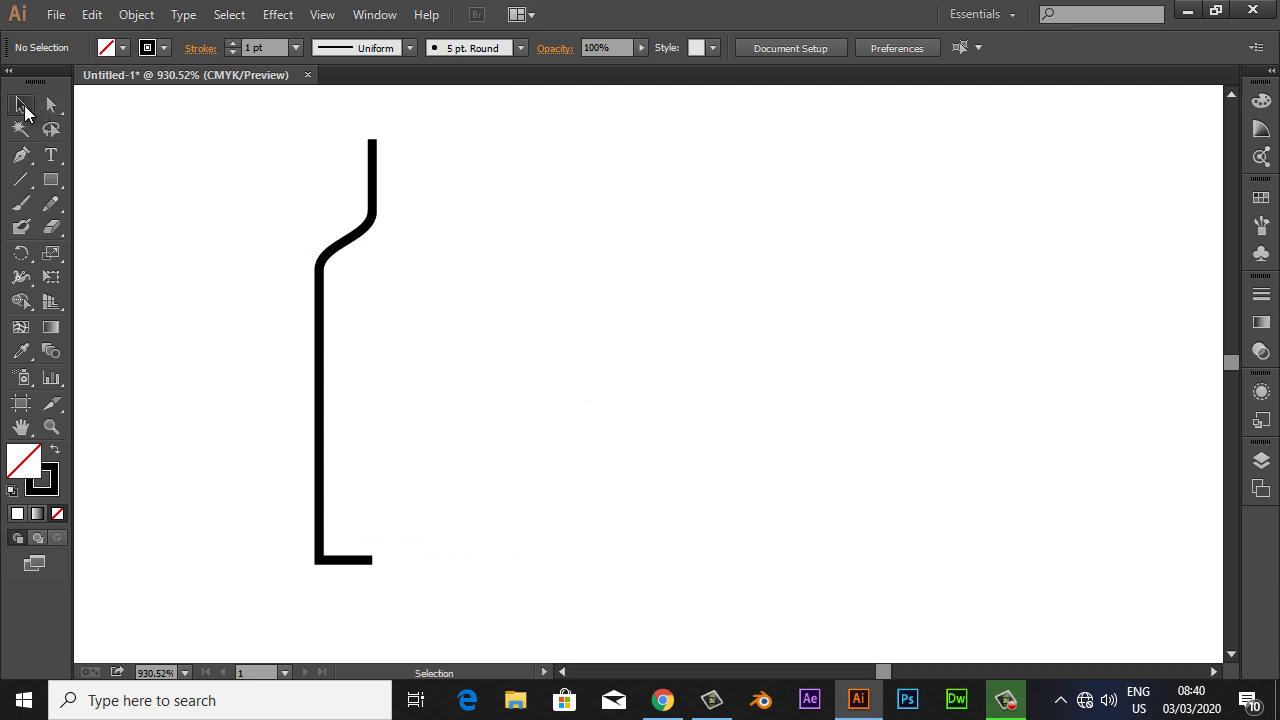
pyautogui.click(341, 249)
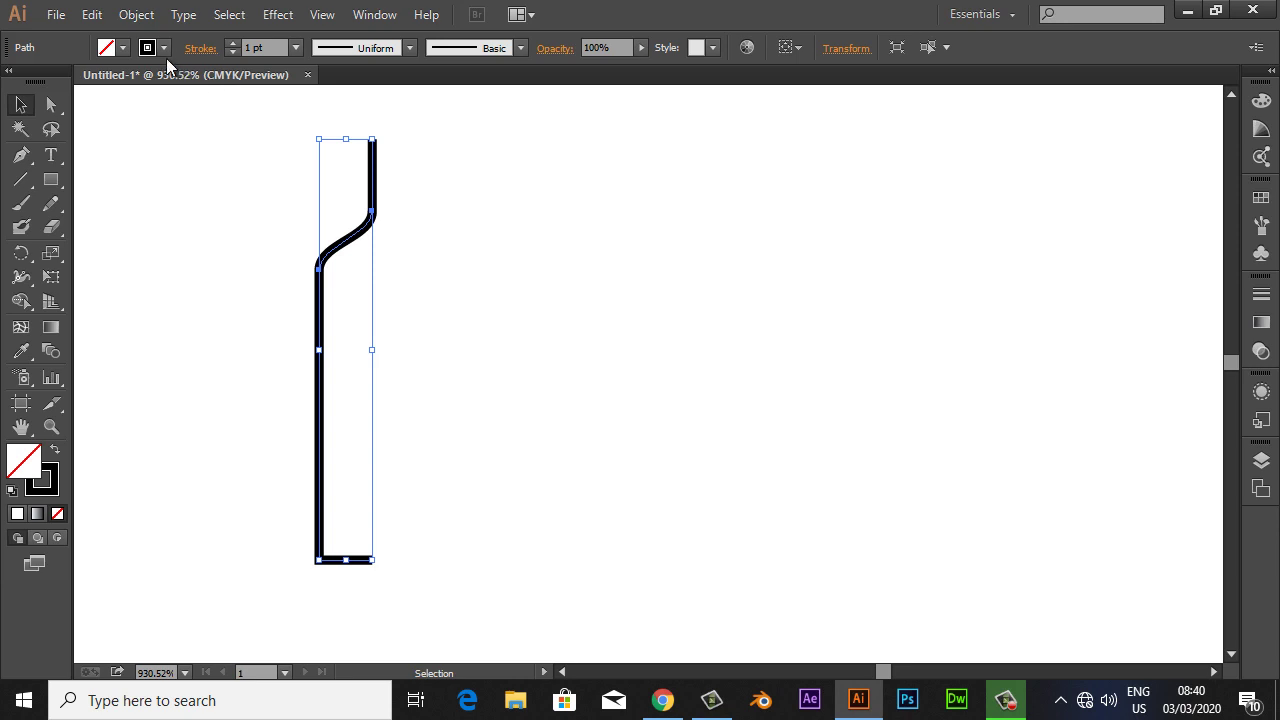
pyautogui.click(136, 14)
pyautogui.moveTo(224, 37)
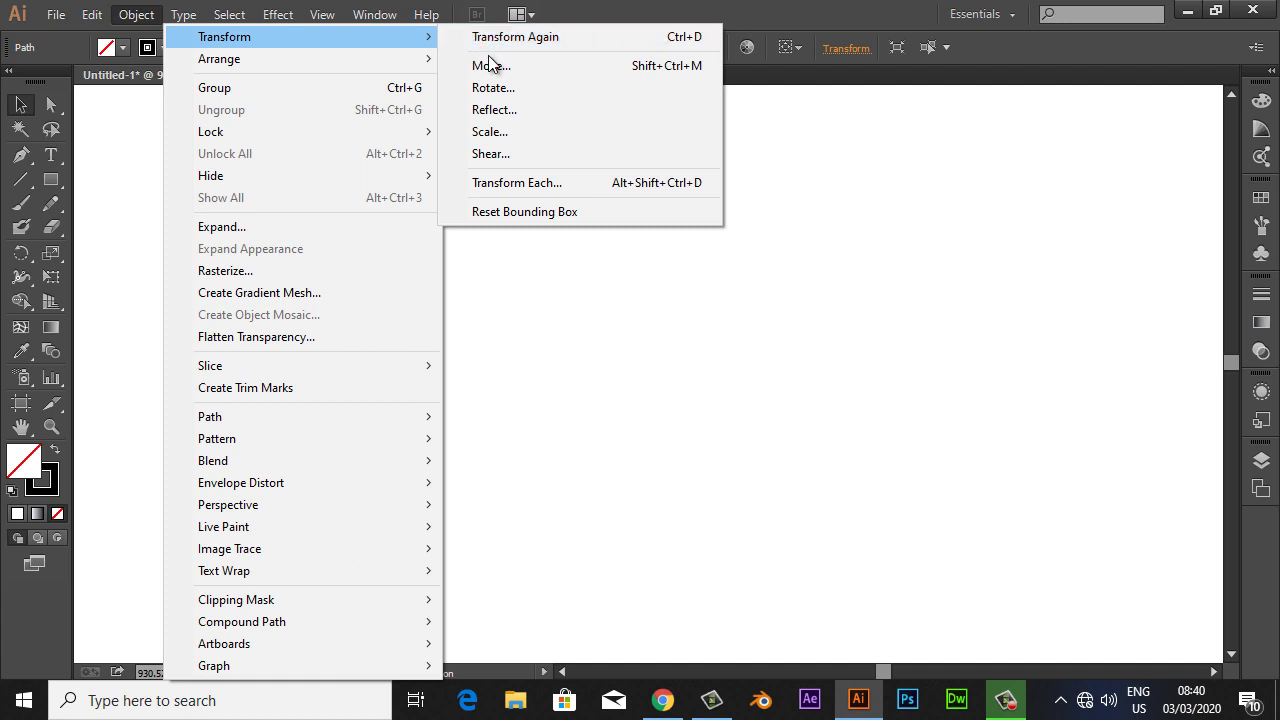
# Make a vertically reflected copy of the half-bottle path with Reflect, previewing first.
pyautogui.click(545, 118)
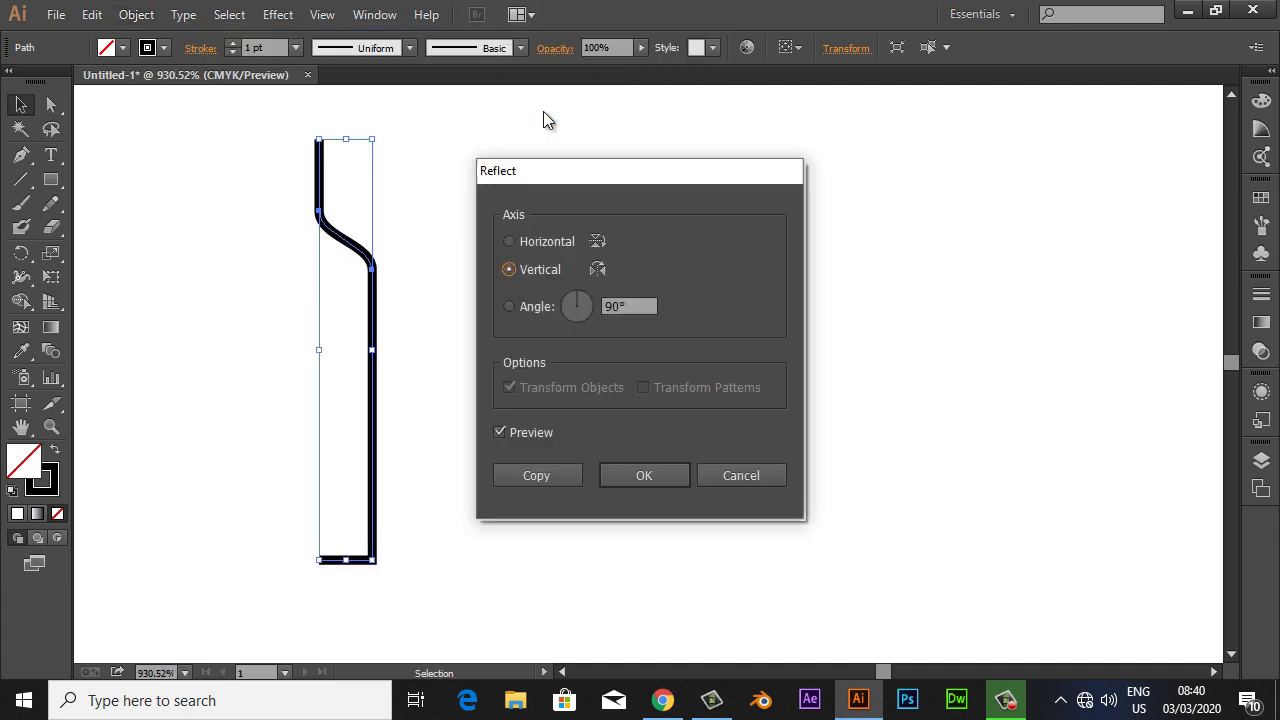
pyautogui.click(499, 432)
pyautogui.click(498, 433)
pyautogui.click(563, 474)
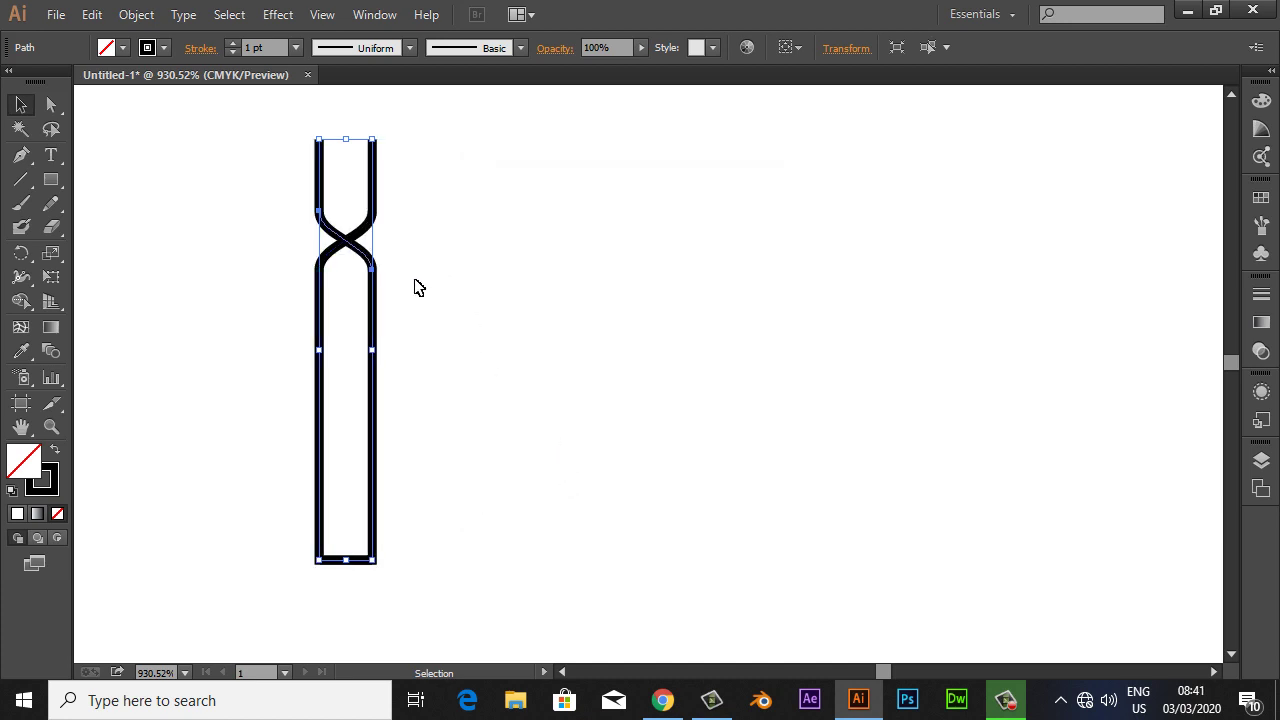
# Move the mirrored copy right beside the original to form the full bottle outline.
pyautogui.moveTo(372, 299); pyautogui.dragTo(440, 308)
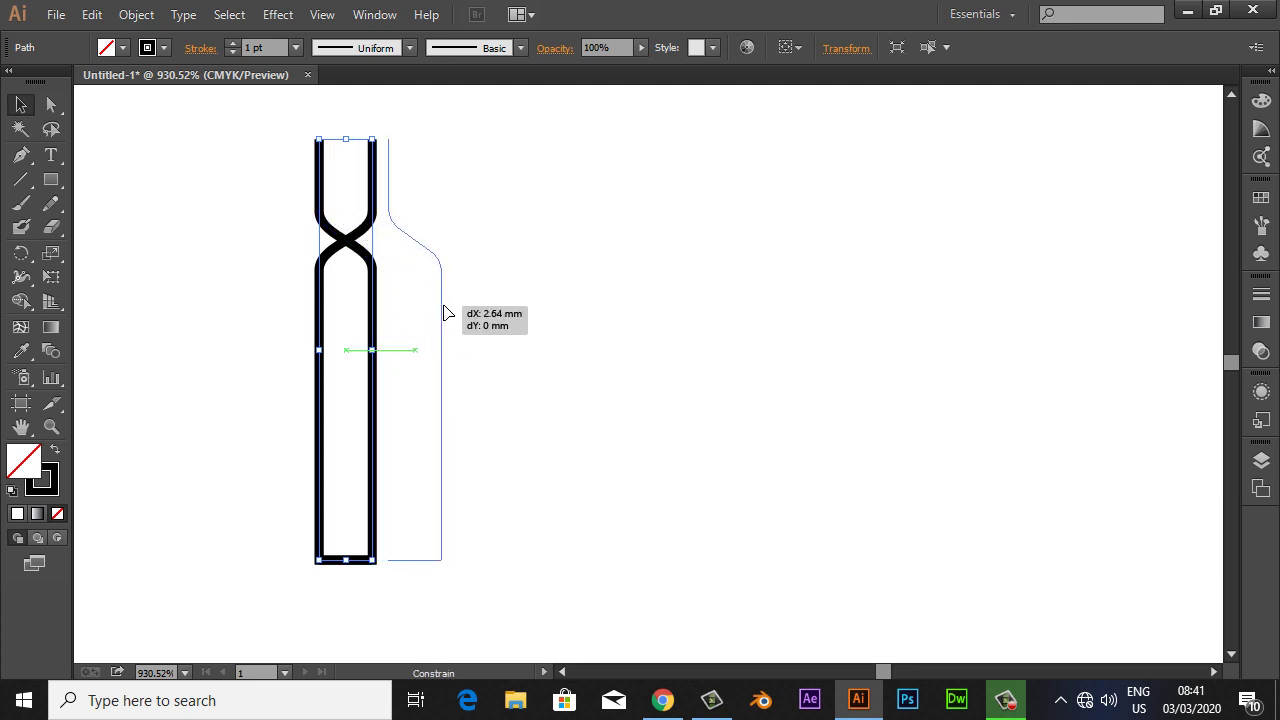
pyautogui.moveTo(441, 306); pyautogui.dragTo(443, 309)
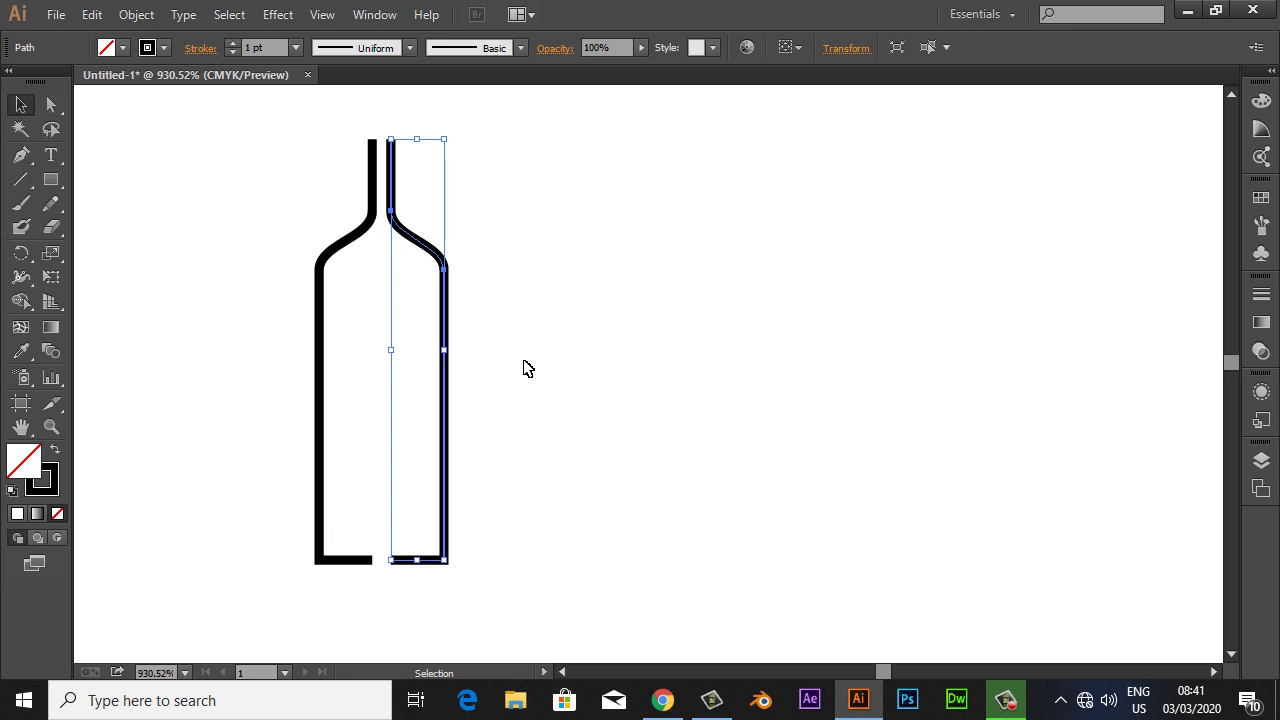
pyautogui.press('Right')
pyautogui.press('Right')
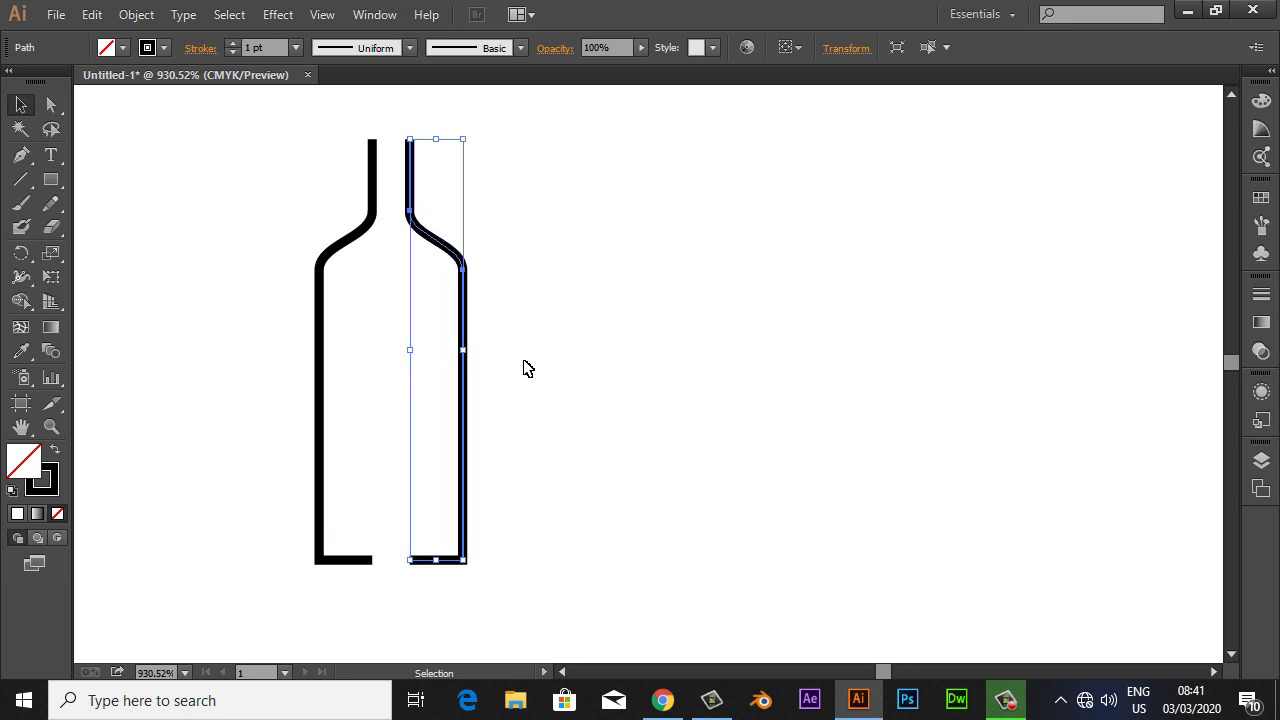
pyautogui.press('Left')
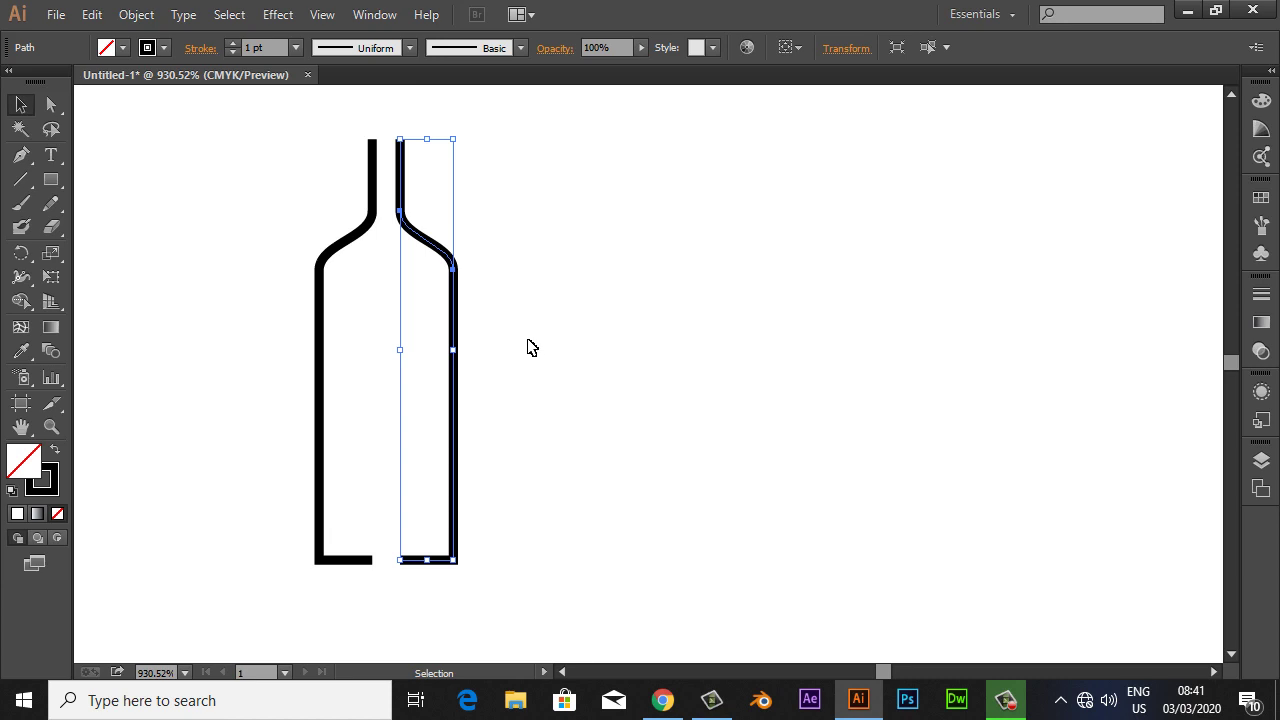
pyautogui.hscroll(-1, 540, 296)
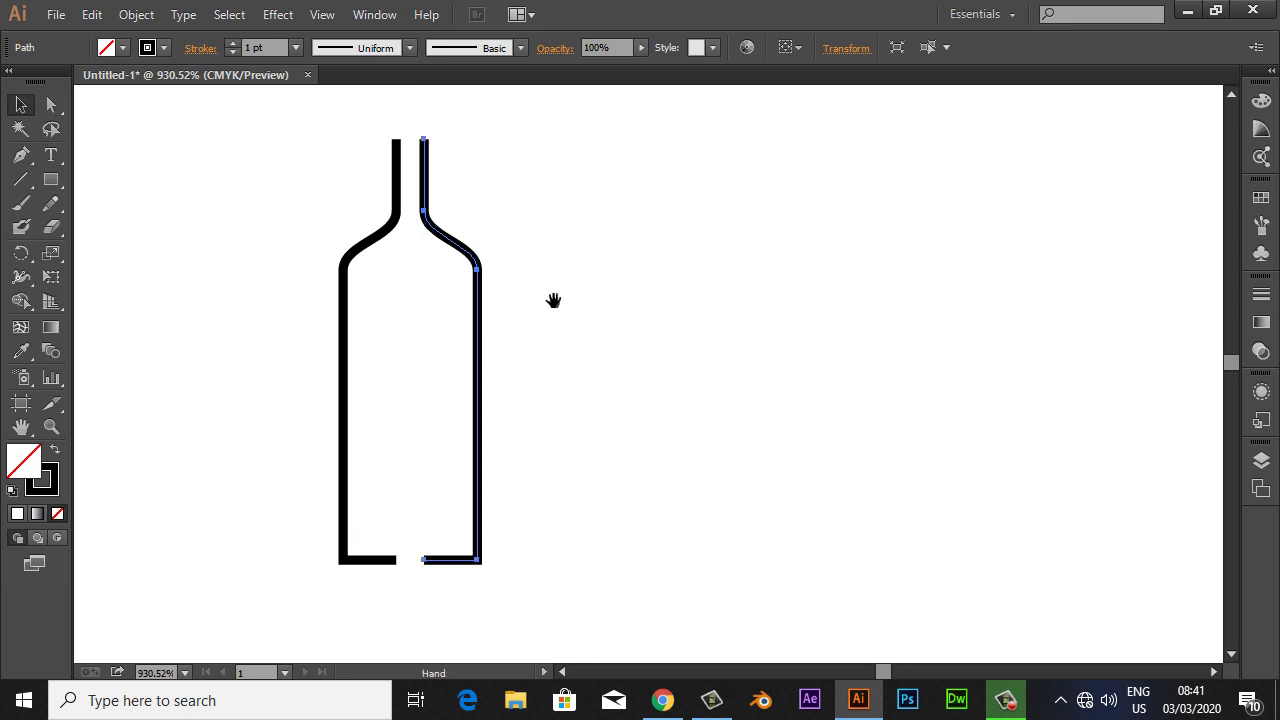
pyautogui.click(510, 222)
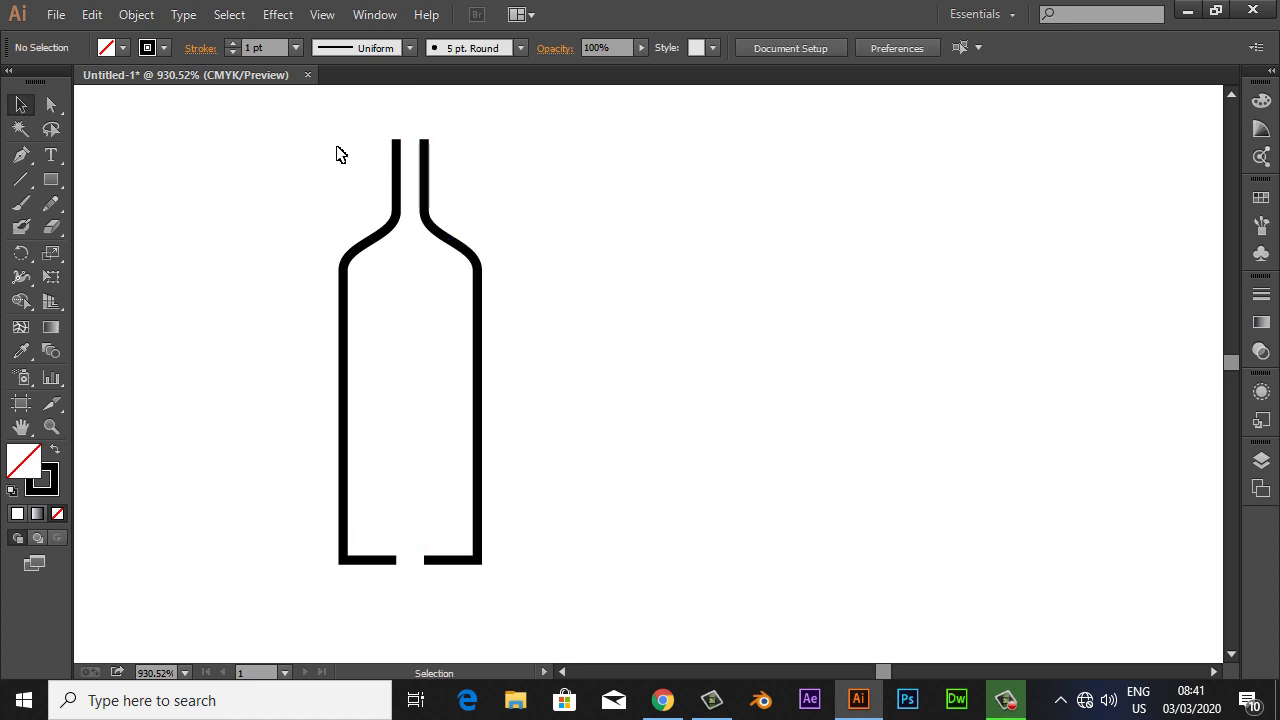
pyautogui.press('z')
pyautogui.moveTo(271, 118); pyautogui.dragTo(669, 603)
pyautogui.moveTo(686, 540)
pyautogui.mouseDown()
pyautogui.moveTo(560, 537)
pyautogui.moveTo(549, 558)
pyautogui.mouseUp()
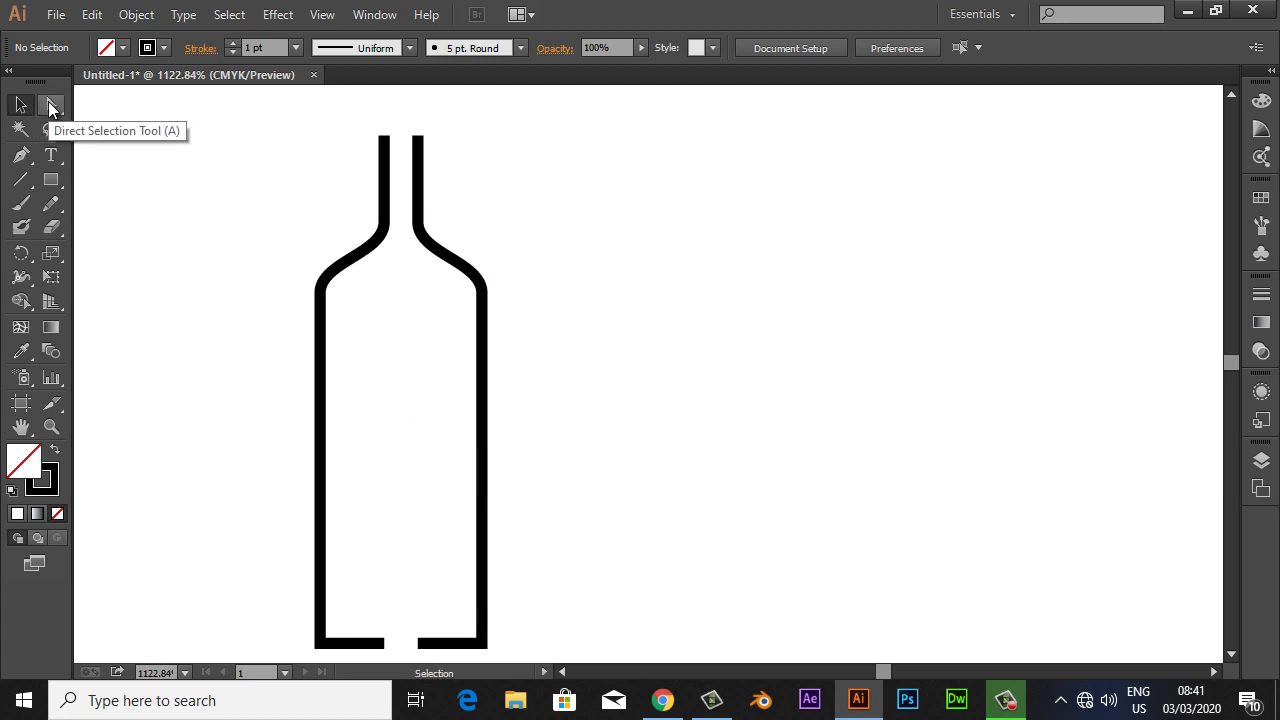
# Zoom into the neck and select the top anchor points of both neck sides.
pyautogui.hotkey('ctrl', 'space')
pyautogui.moveTo(360, 117); pyautogui.dragTo(449, 170)
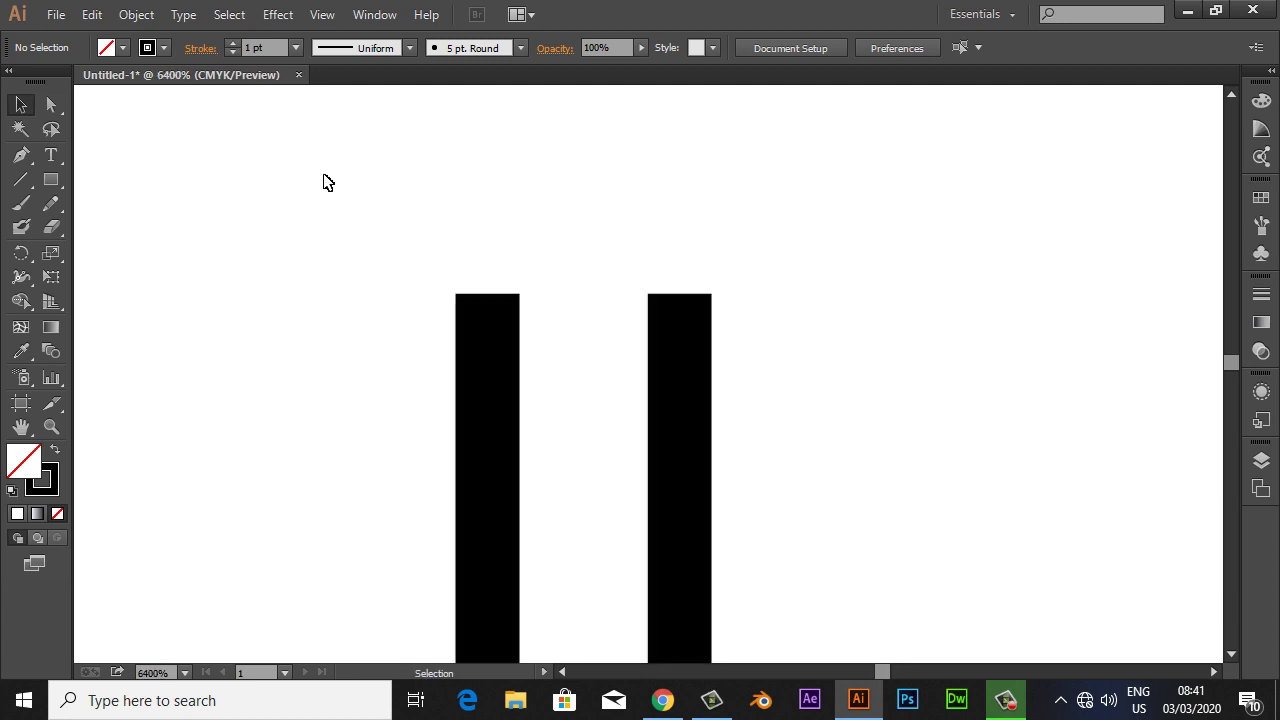
pyautogui.click(52, 104)
pyautogui.moveTo(480, 260); pyautogui.dragTo(768, 372)
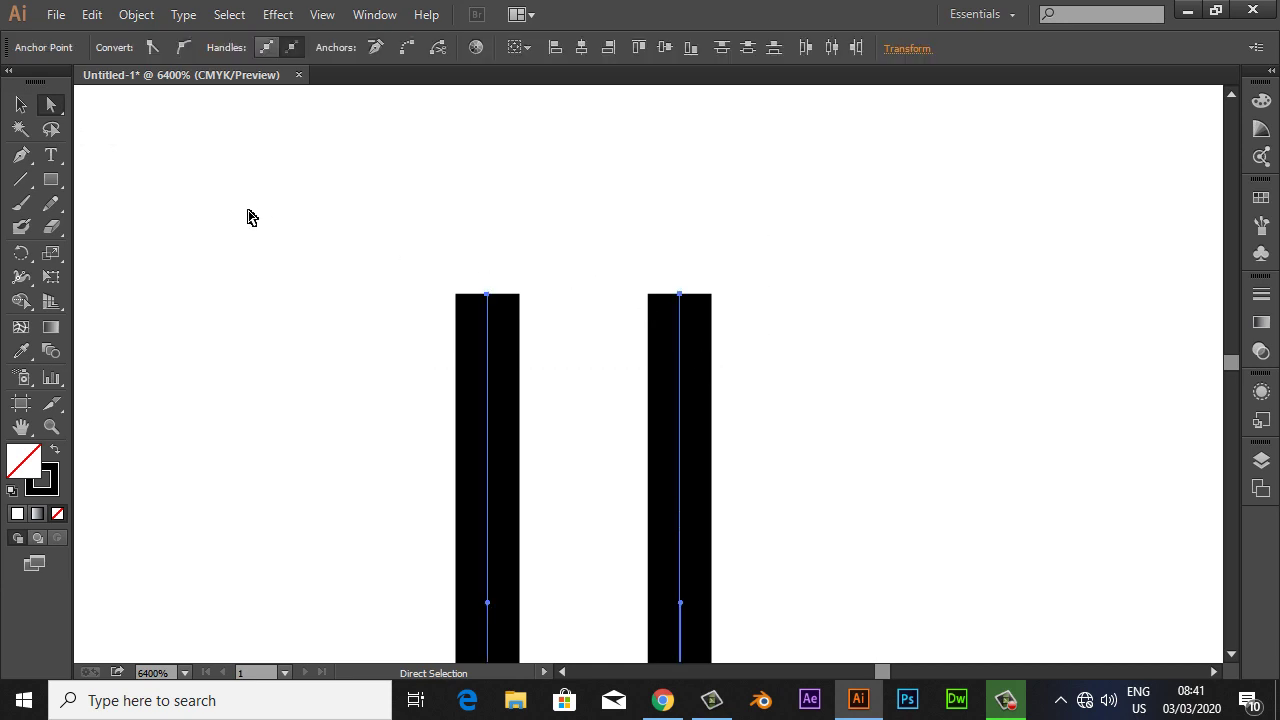
# Join the two neck tops with a straight Pen segment, then pan down toward the base.
pyautogui.click(25, 156)
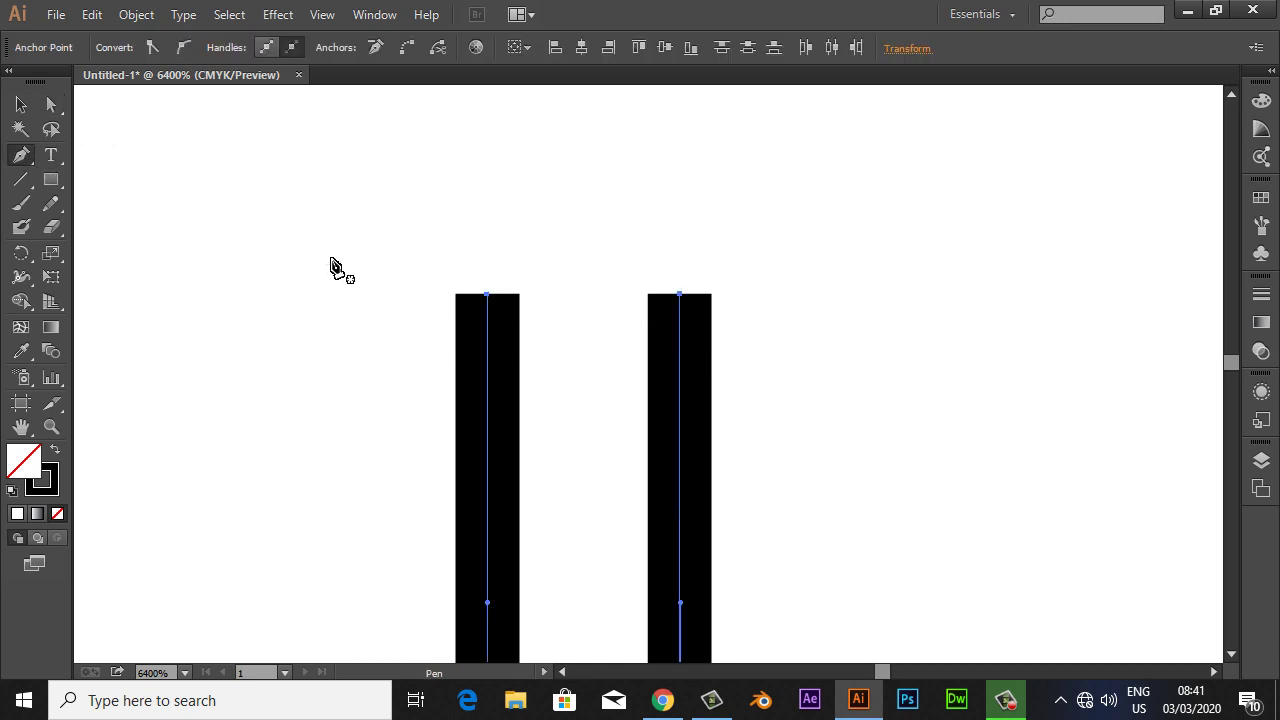
pyautogui.click(488, 296)
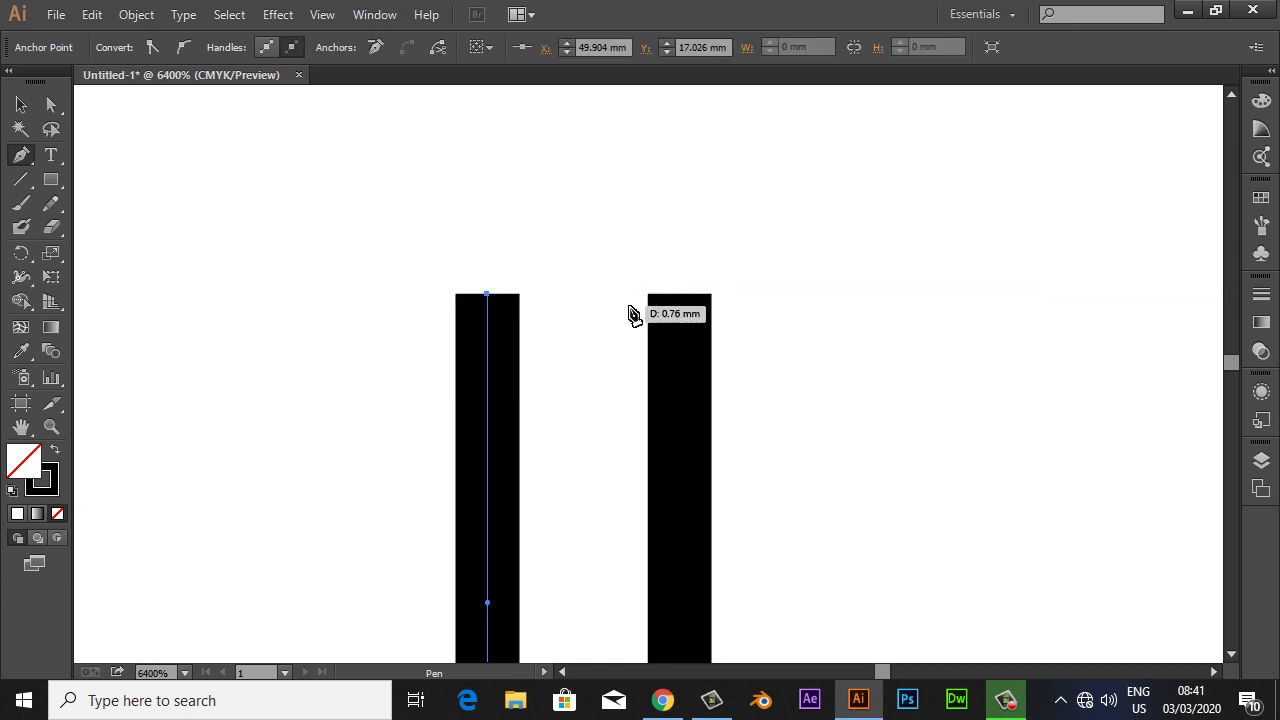
pyautogui.click(680, 296)
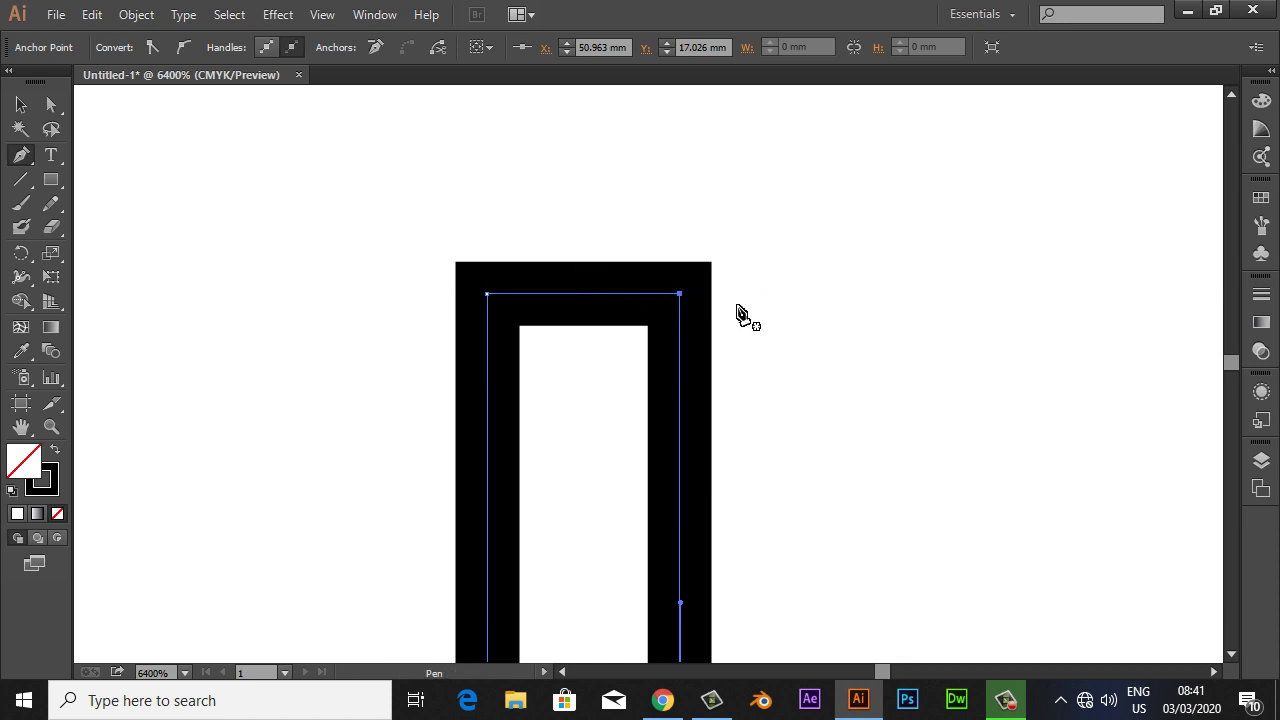
pyautogui.moveTo(806, 463); pyautogui.dragTo(798, 118)
pyautogui.moveTo(763, 497); pyautogui.dragTo(773, 203)
pyautogui.moveTo(766, 460)
pyautogui.mouseDown()
pyautogui.moveTo(782, 178)
pyautogui.moveTo(843, 63)
pyautogui.mouseUp()
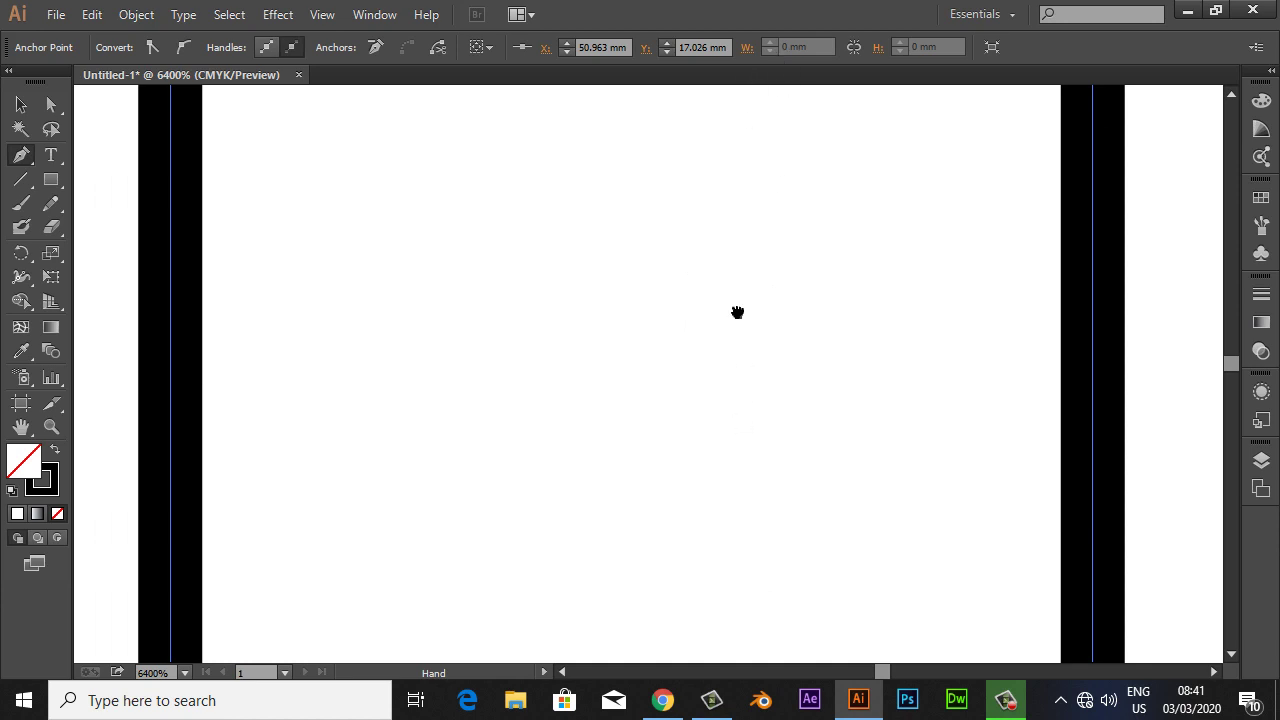
# Bridge the base-centre gap by joining the left and right open endpoints, then deselect.
pyautogui.moveTo(720, 560); pyautogui.dragTo(694, 380)
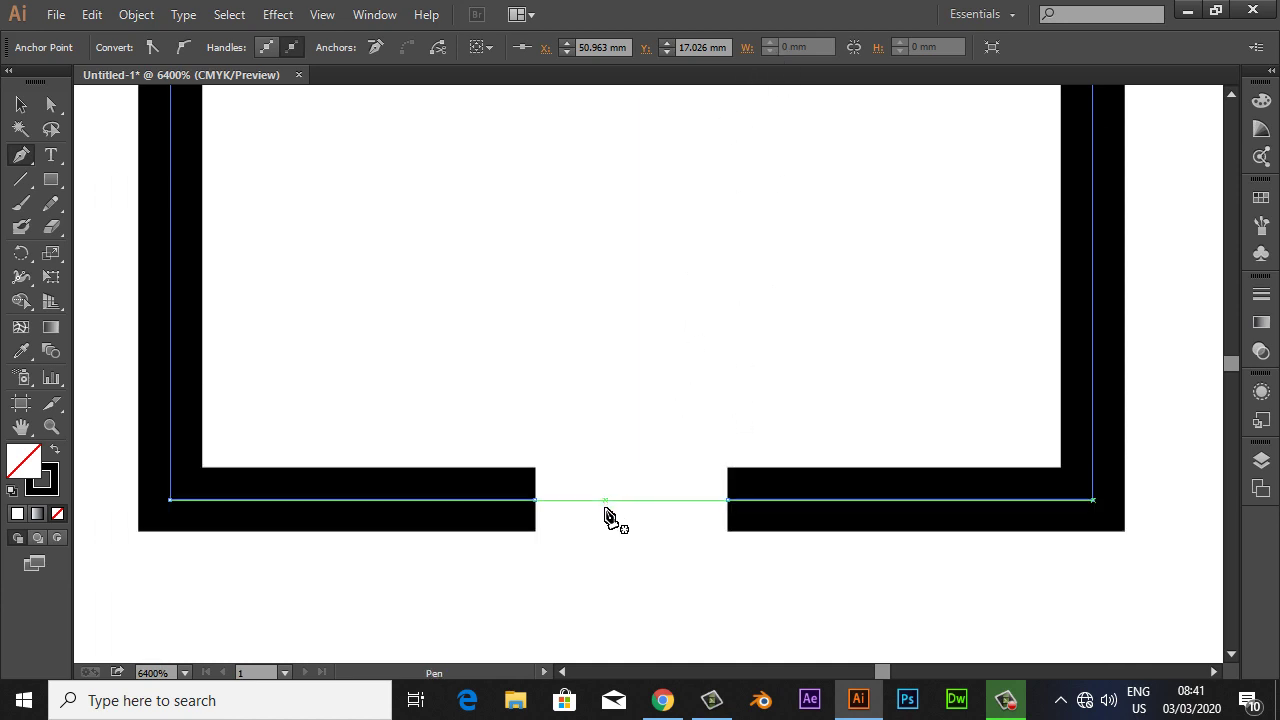
pyautogui.click(535, 499)
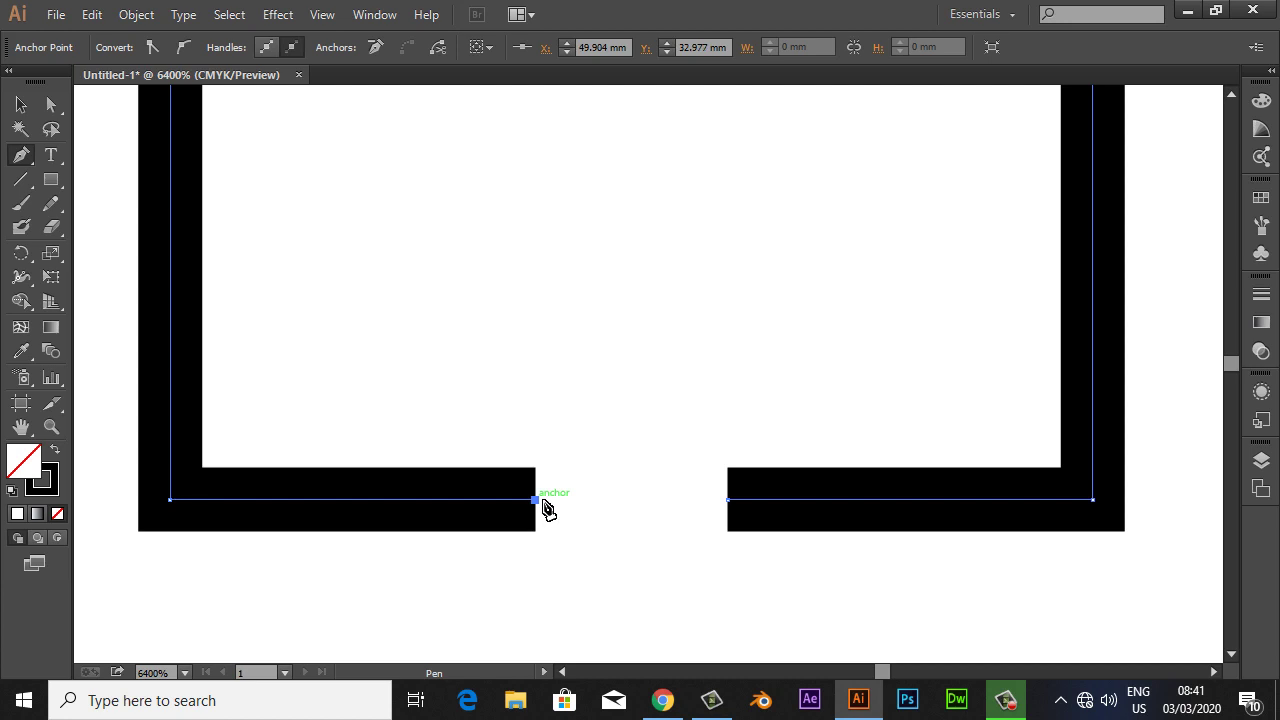
pyautogui.click(727, 499)
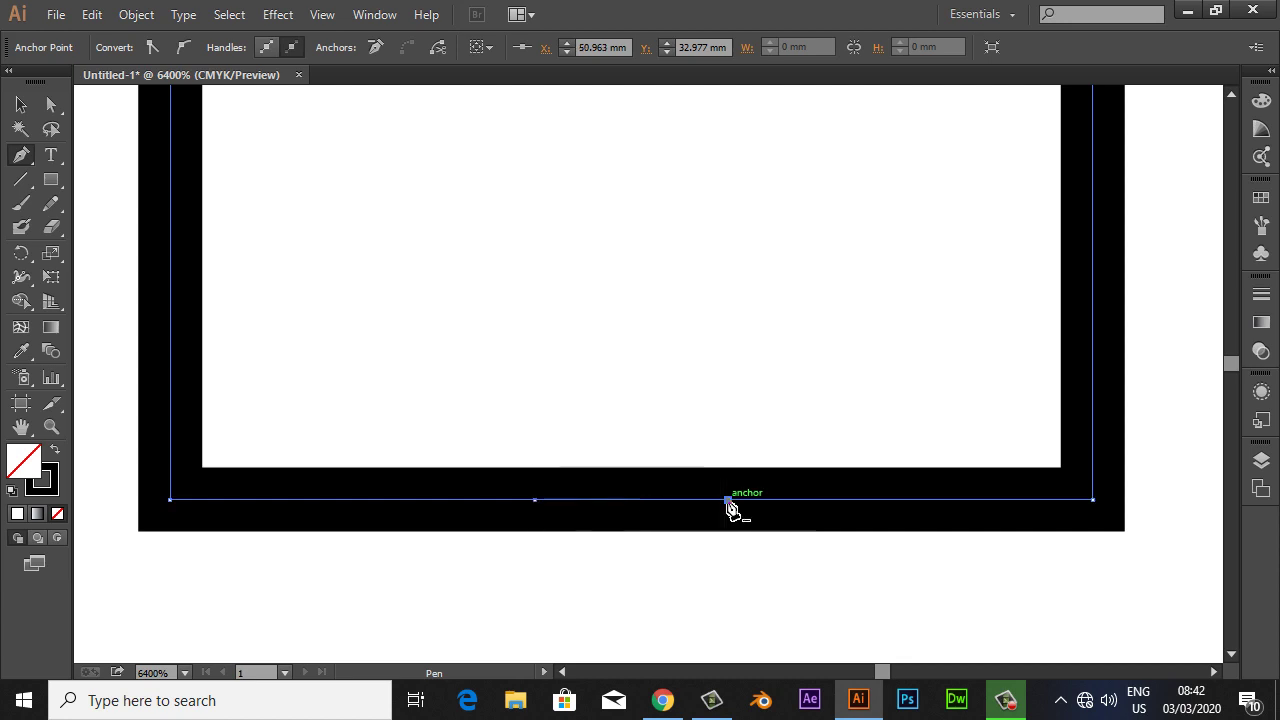
pyautogui.click(21, 104)
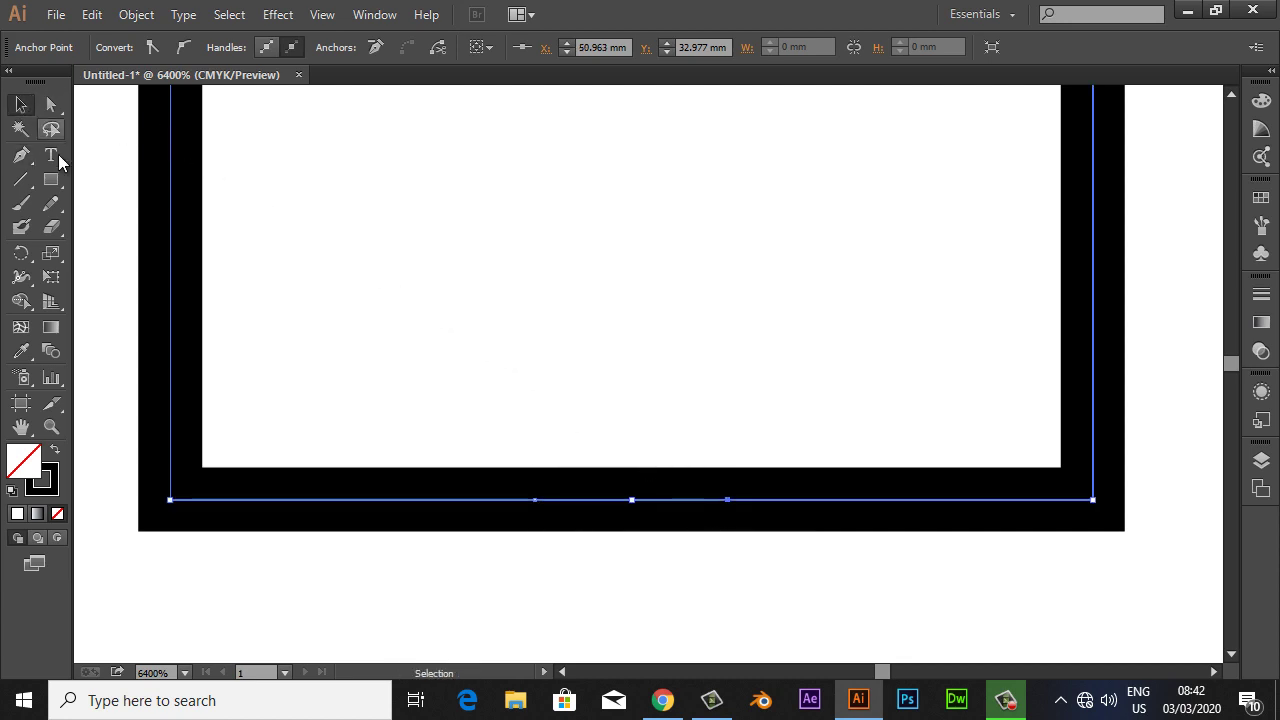
pyautogui.click(121, 231)
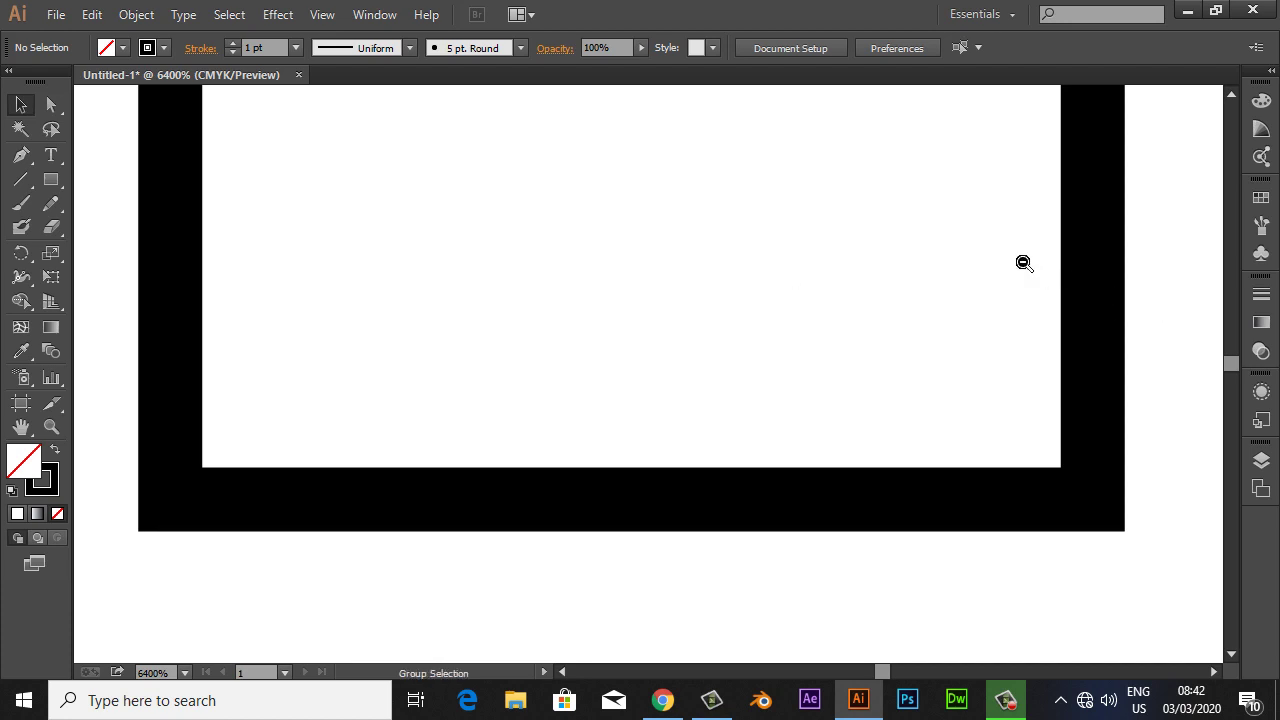
# Zoom out, pan to the neck, zoom in on it, and marquee-select the bottle outline.
pyautogui.scroll(-1, 1005, 263)
pyautogui.scroll(-1, 1000, 263)
pyautogui.scroll(-1, 1000, 263)
pyautogui.moveTo(545, 318); pyautogui.dragTo(946, 372)
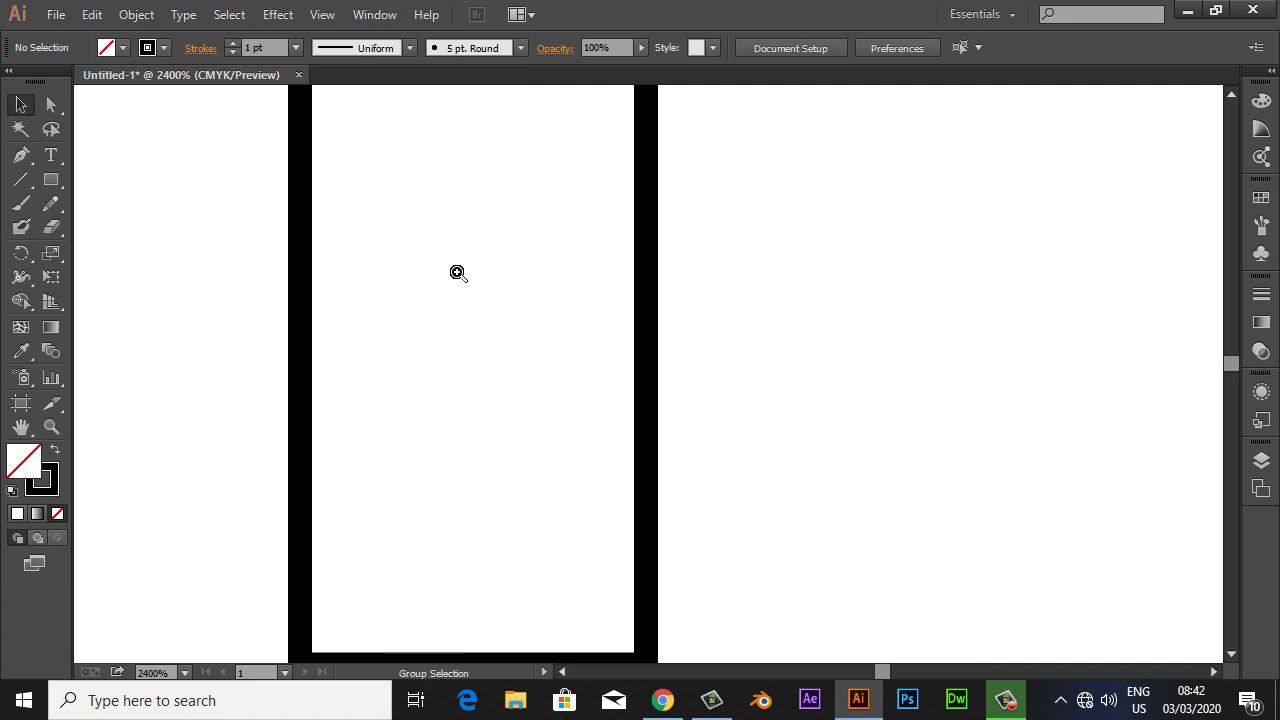
pyautogui.scroll(-1, 470, 277)
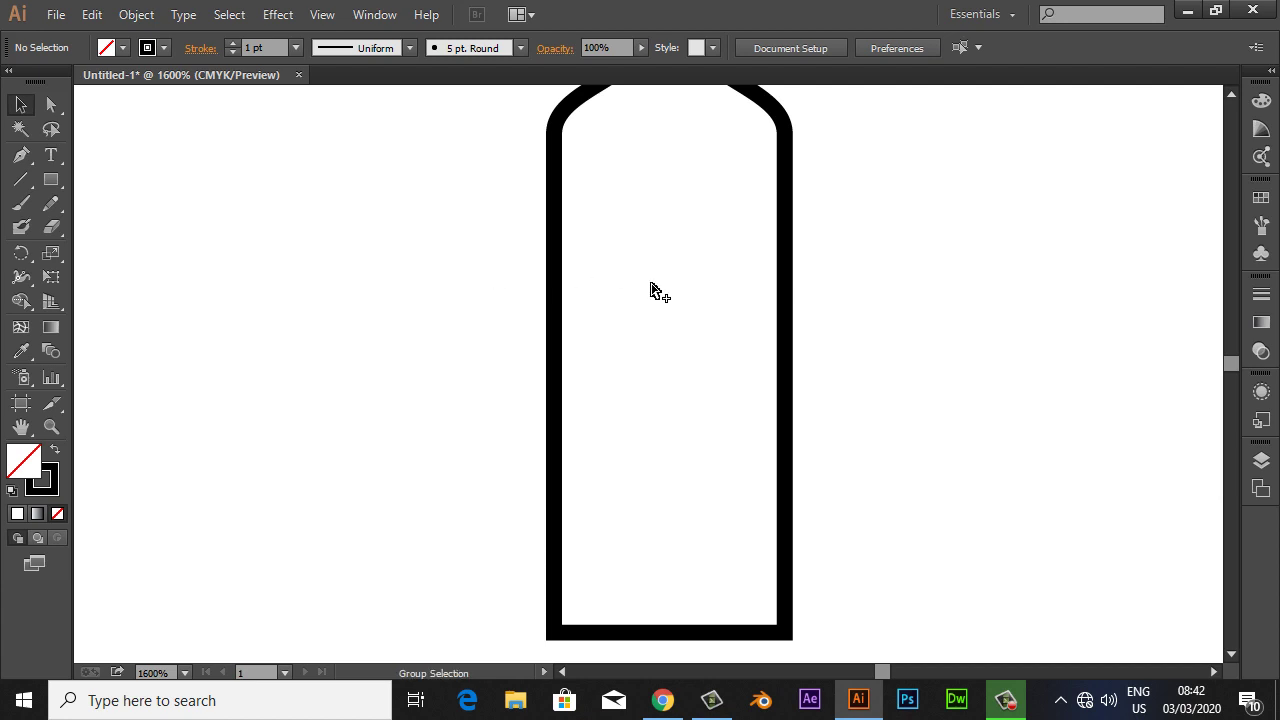
pyautogui.scroll(-1, 652, 286)
pyautogui.moveTo(666, 234)
pyautogui.mouseDown()
pyautogui.moveTo(550, 296)
pyautogui.moveTo(458, 288)
pyautogui.mouseUp()
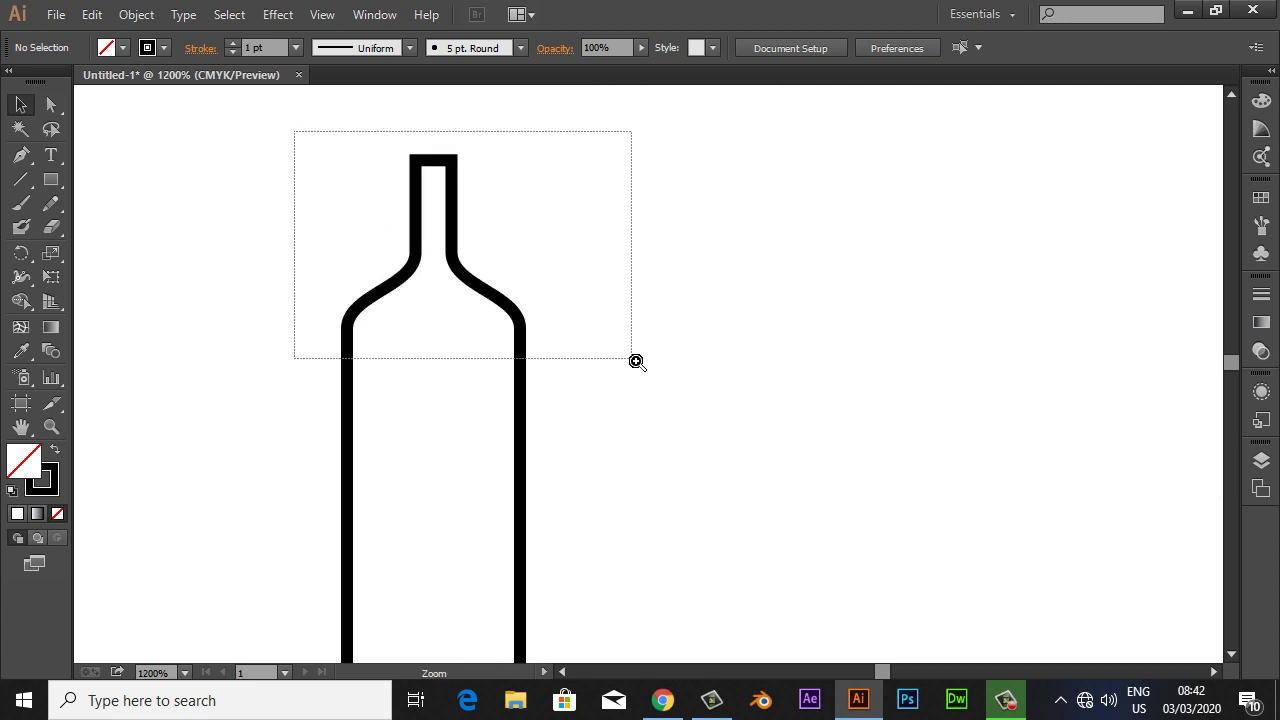
pyautogui.moveTo(294, 131); pyautogui.dragTo(640, 365)
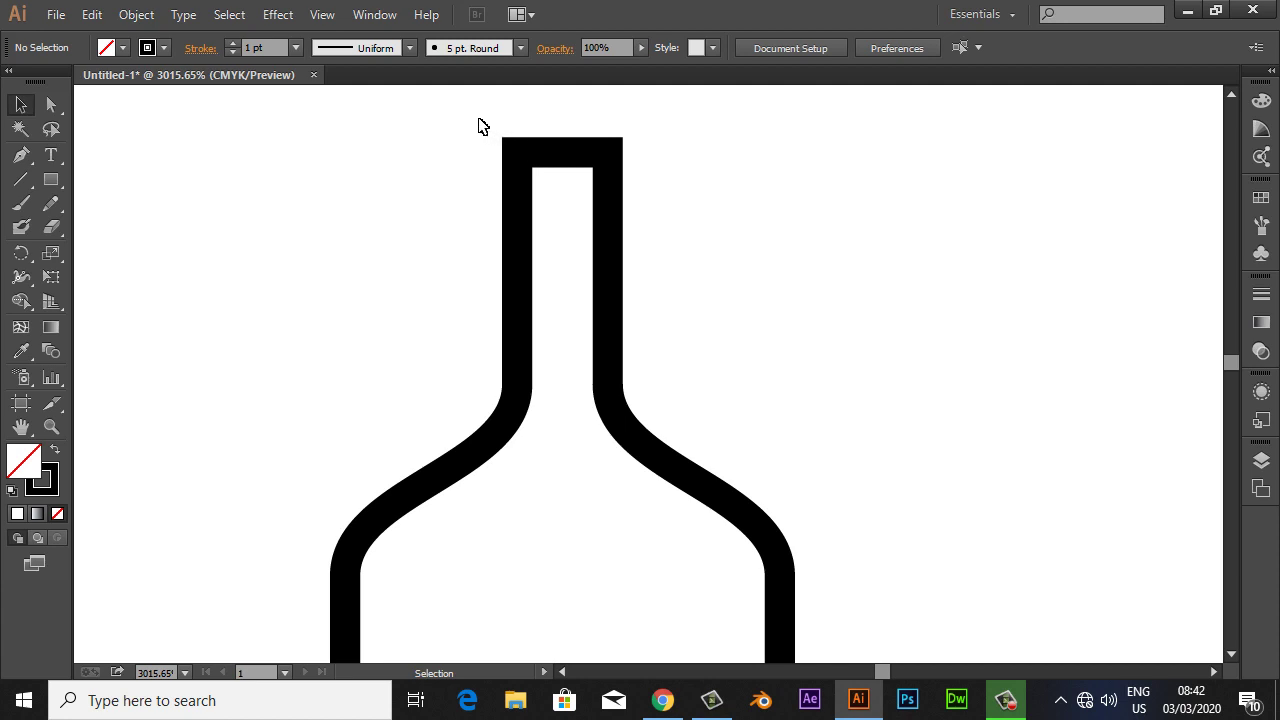
pyautogui.moveTo(468, 108); pyautogui.dragTo(666, 208)
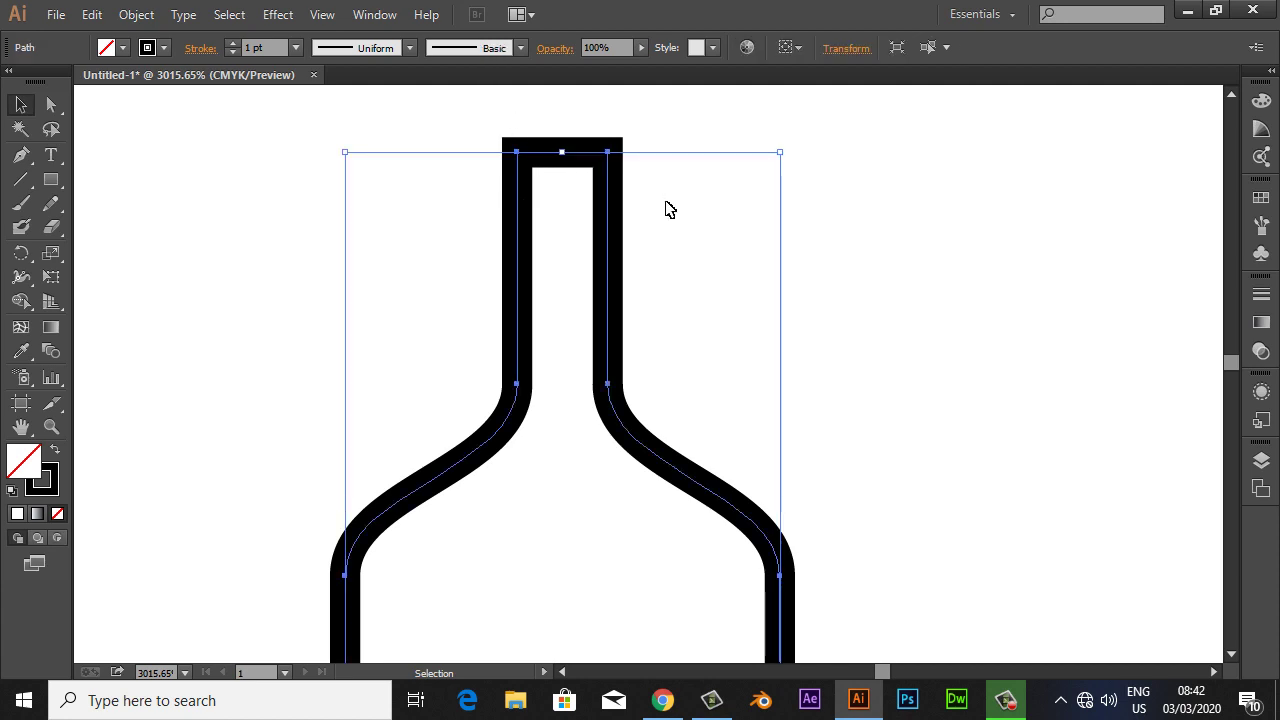
# Set the bottle outline's stroke corners to Round Join, then deselect.
pyautogui.click(197, 50)
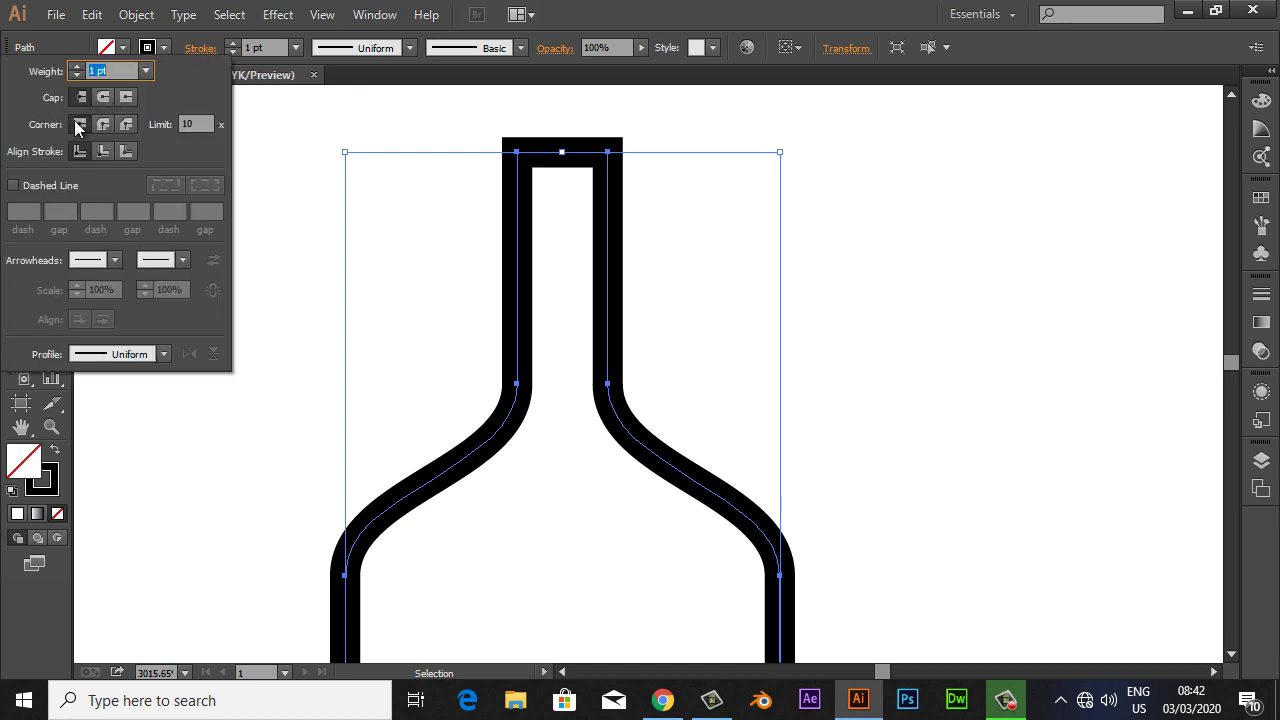
pyautogui.click(103, 122)
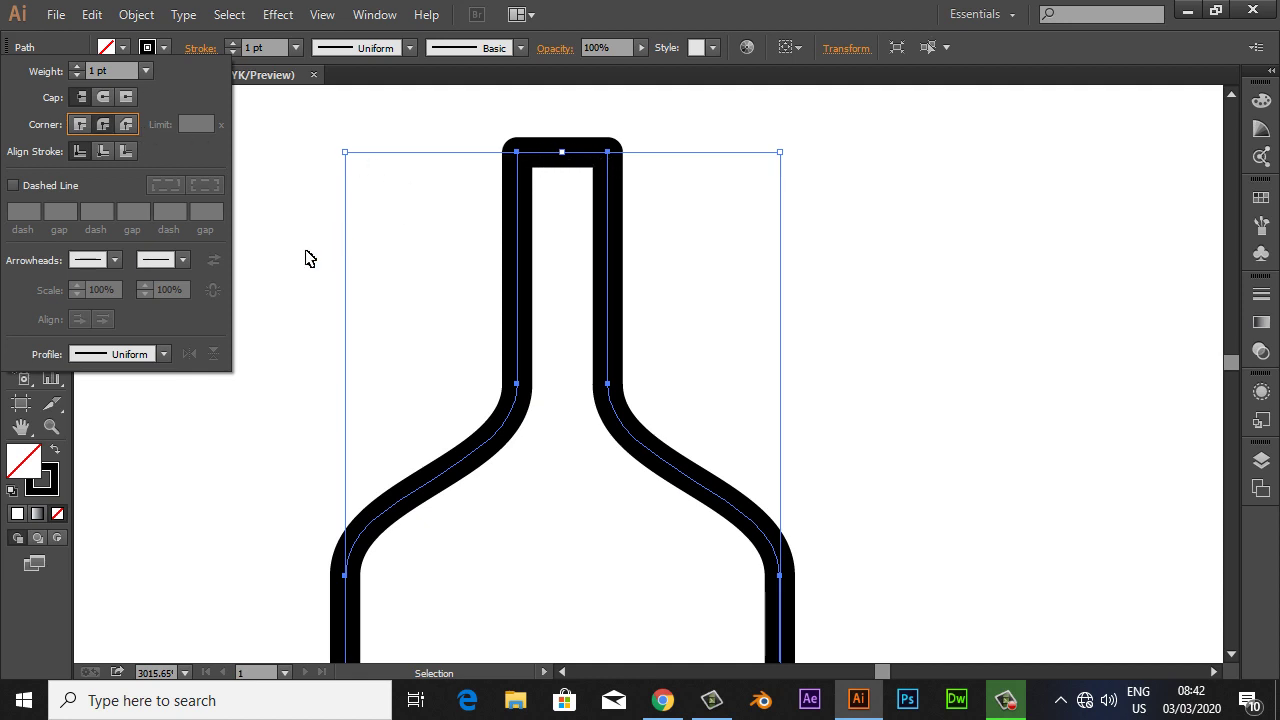
pyautogui.click(316, 222)
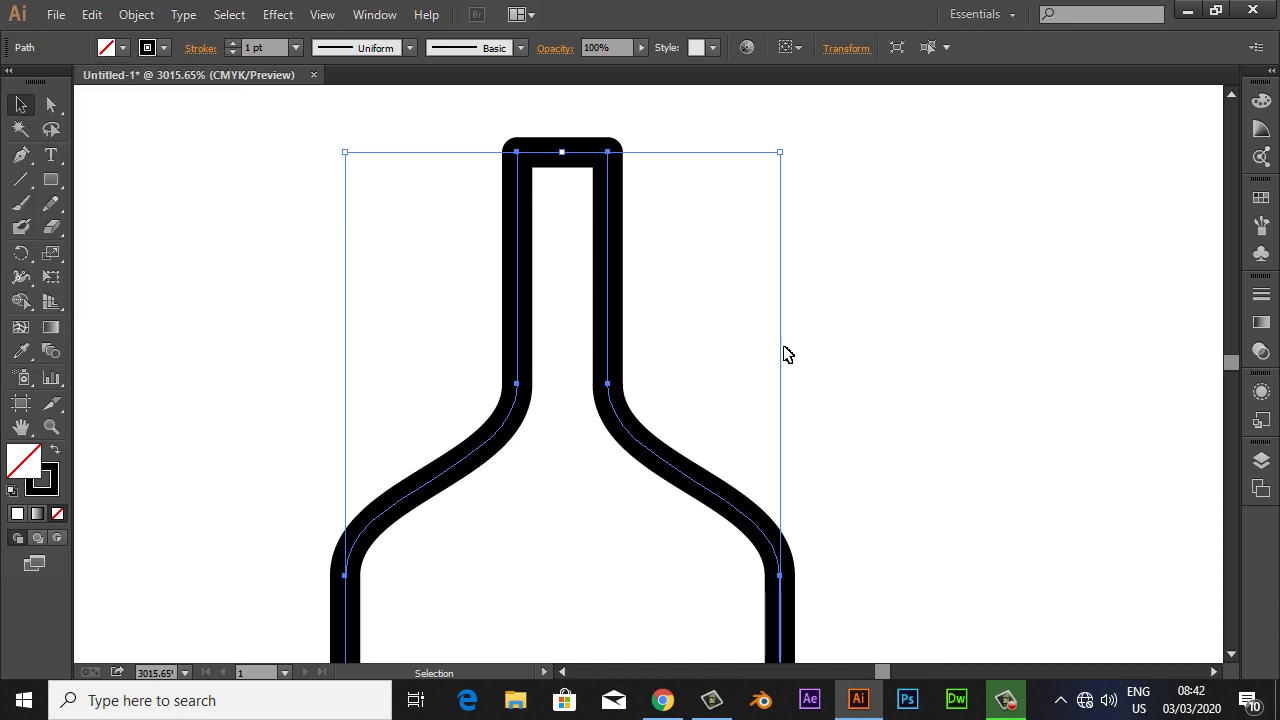
pyautogui.click(838, 403)
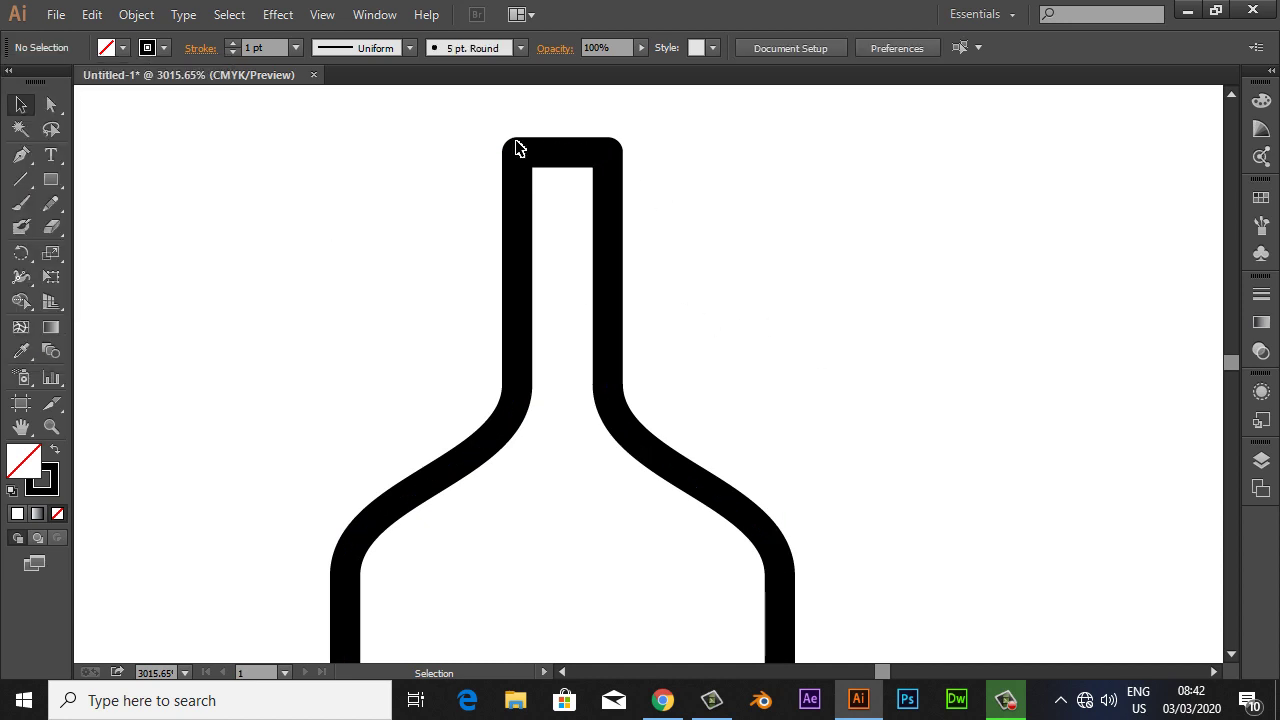
# Zoom into the neck top and select its flat top edge.
pyautogui.hotkey('ctrl', 'space')
pyautogui.moveTo(460, 115); pyautogui.dragTo(724, 252)
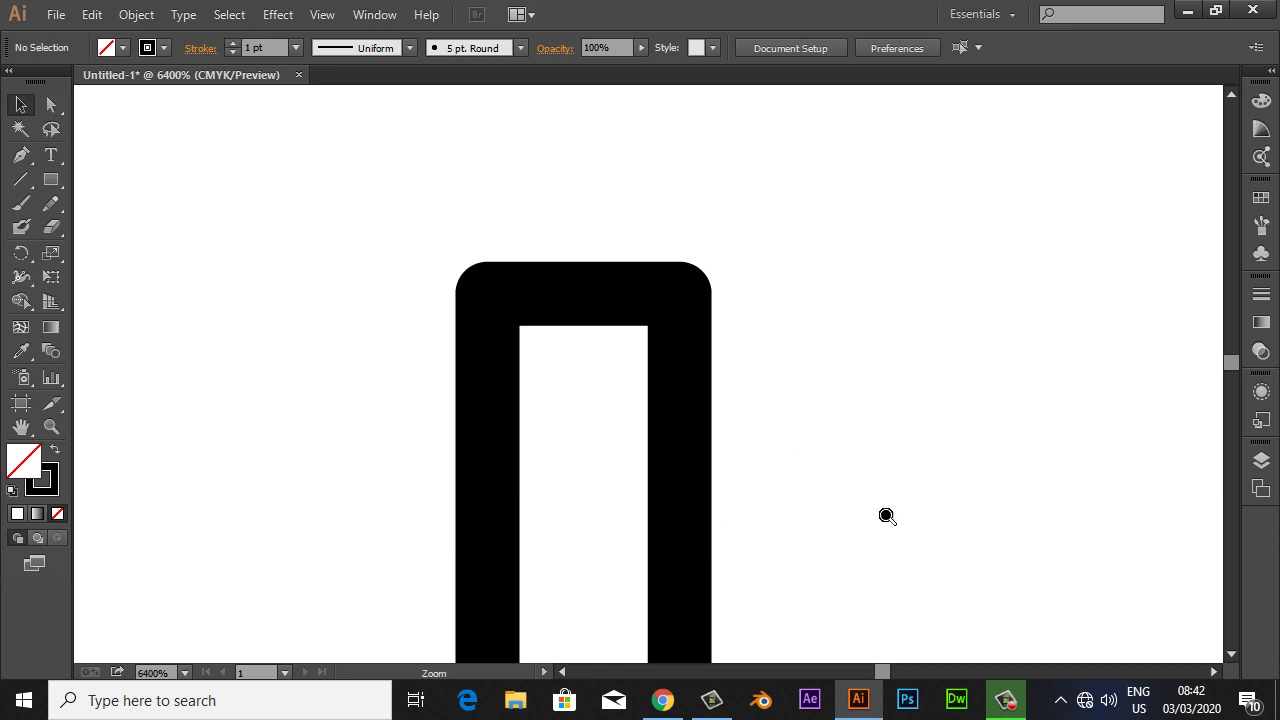
pyautogui.press('a')
pyautogui.moveTo(572, 250); pyautogui.dragTo(604, 356)
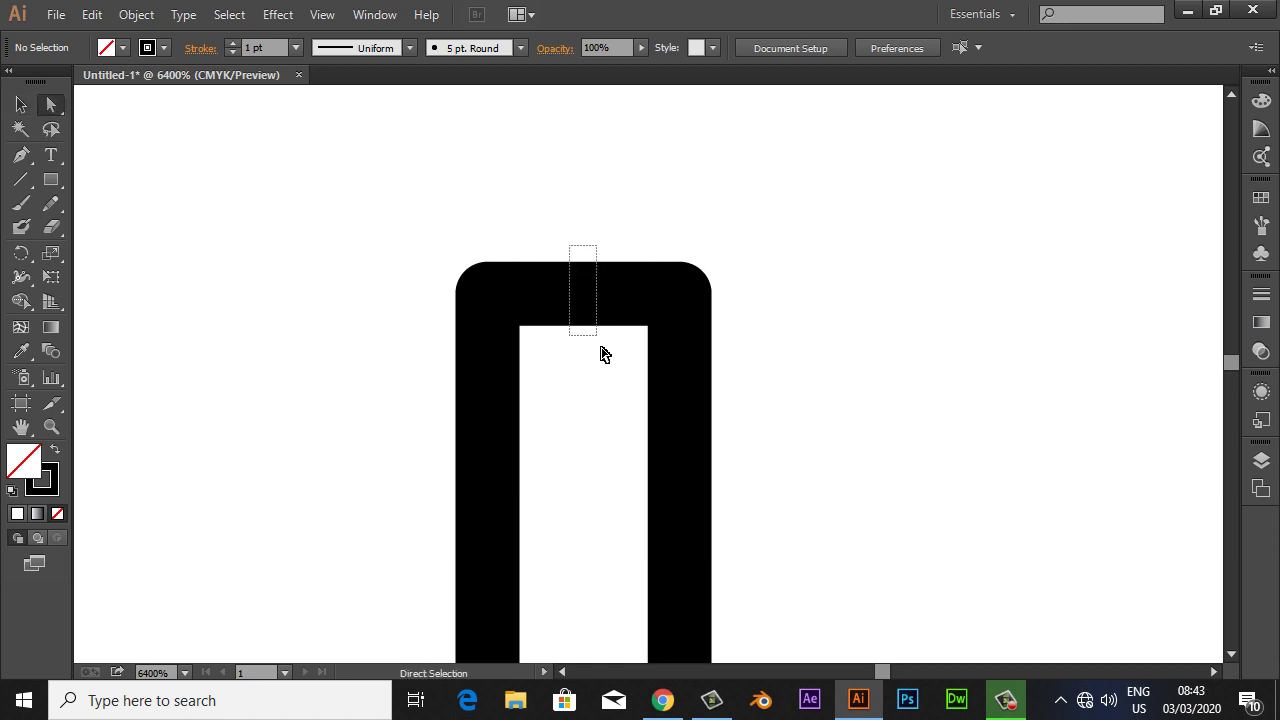
# Add an anchor at the midpoint of the neck top and raise it into a peak.
pyautogui.click(21, 155)
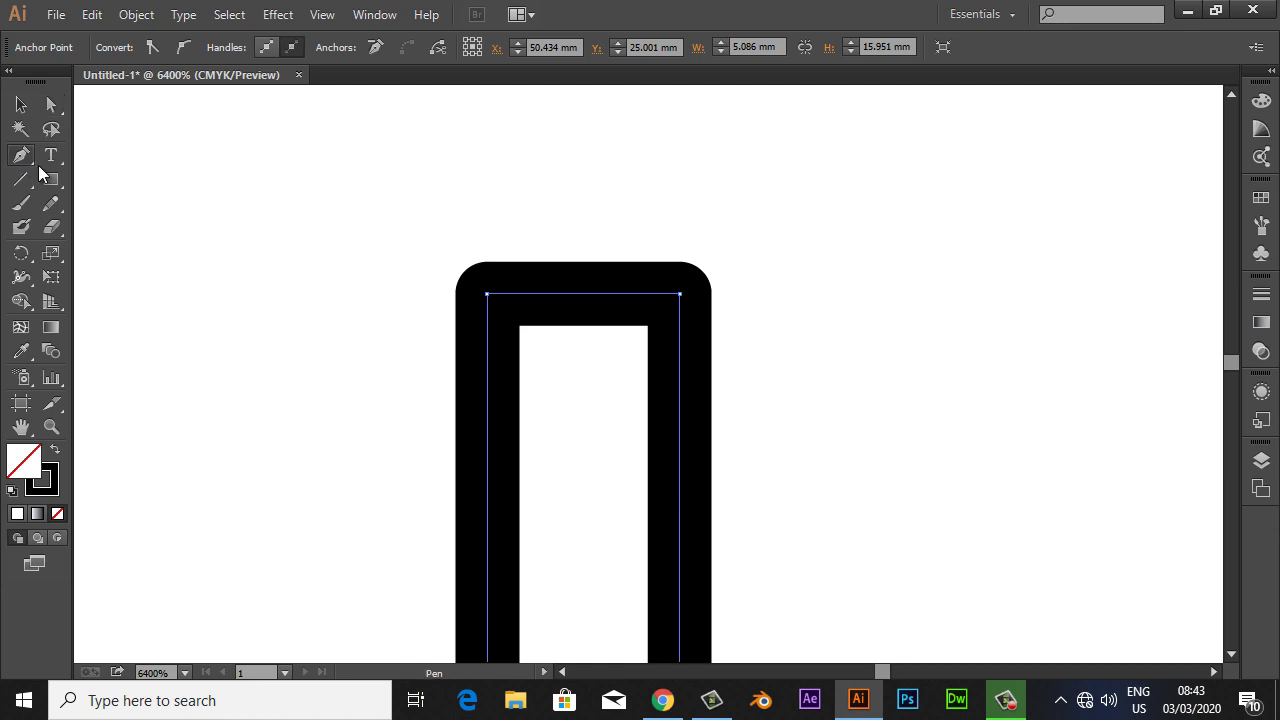
pyautogui.click(584, 295)
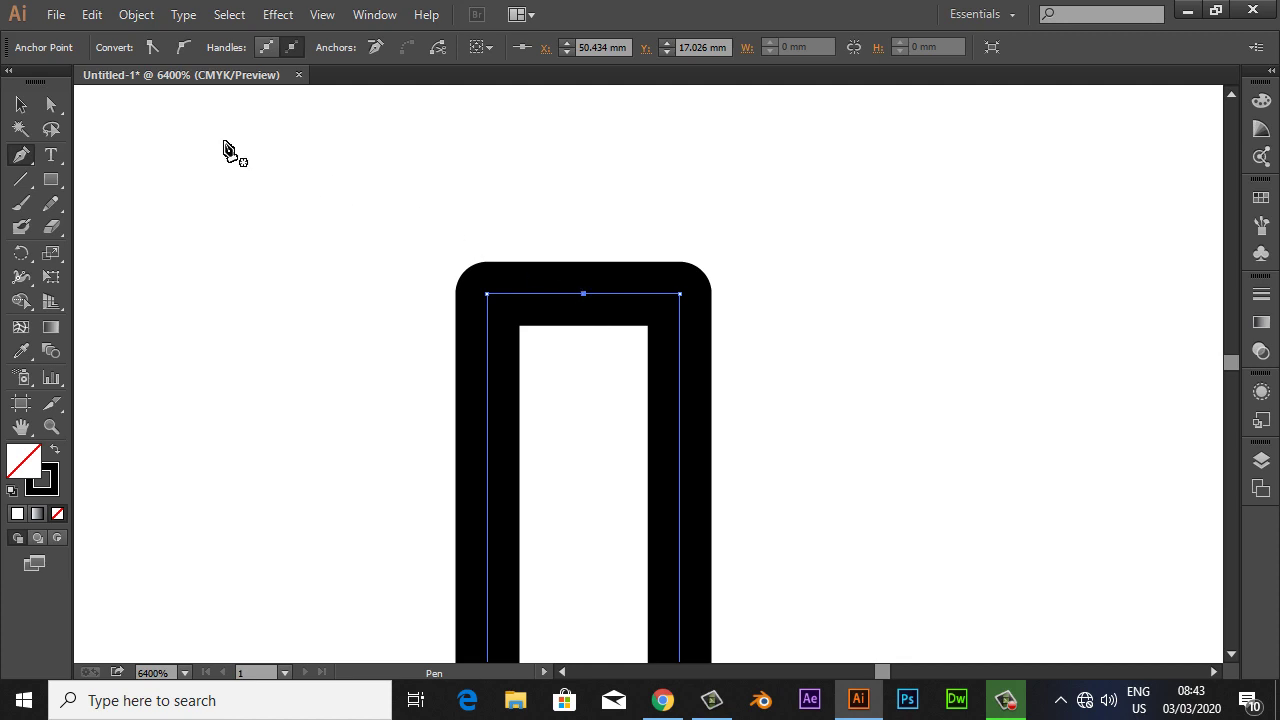
pyautogui.click(51, 104)
pyautogui.moveTo(586, 294); pyautogui.dragTo(587, 278)
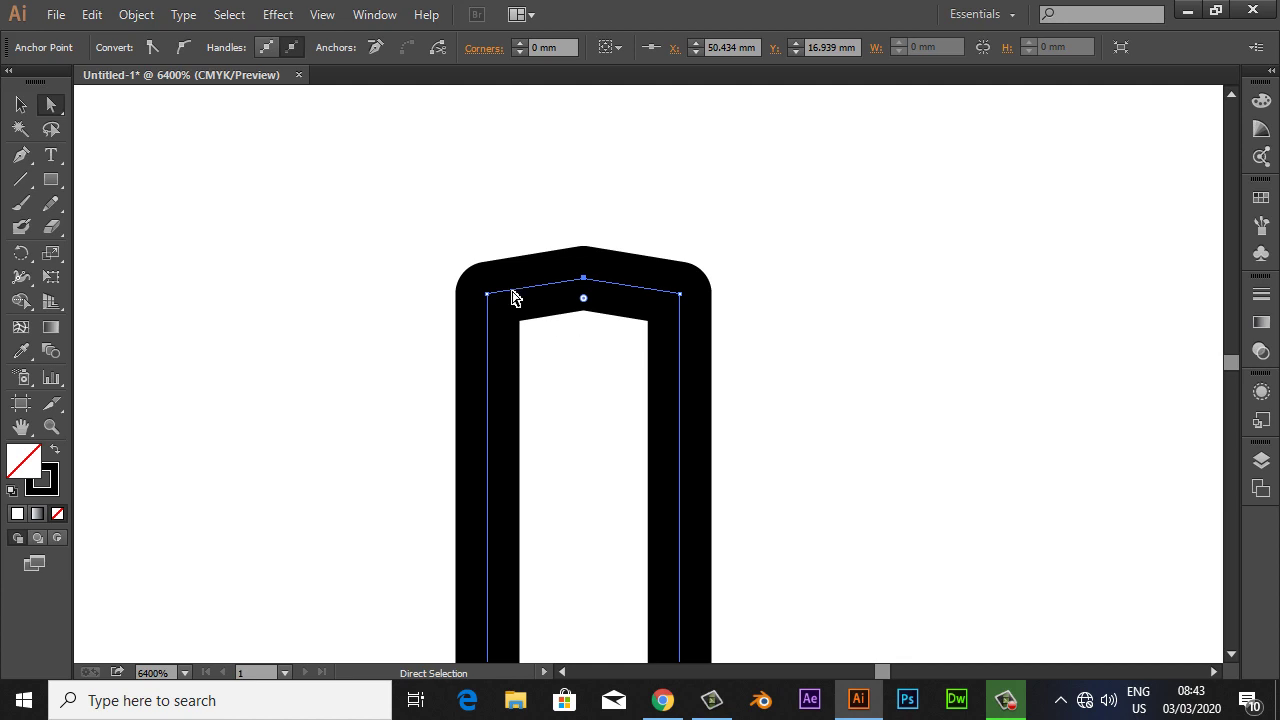
# Convert the neck's peaked top anchor into a smooth arch with the Anchor Point Tool, then deselect.
pyautogui.click(21, 155)
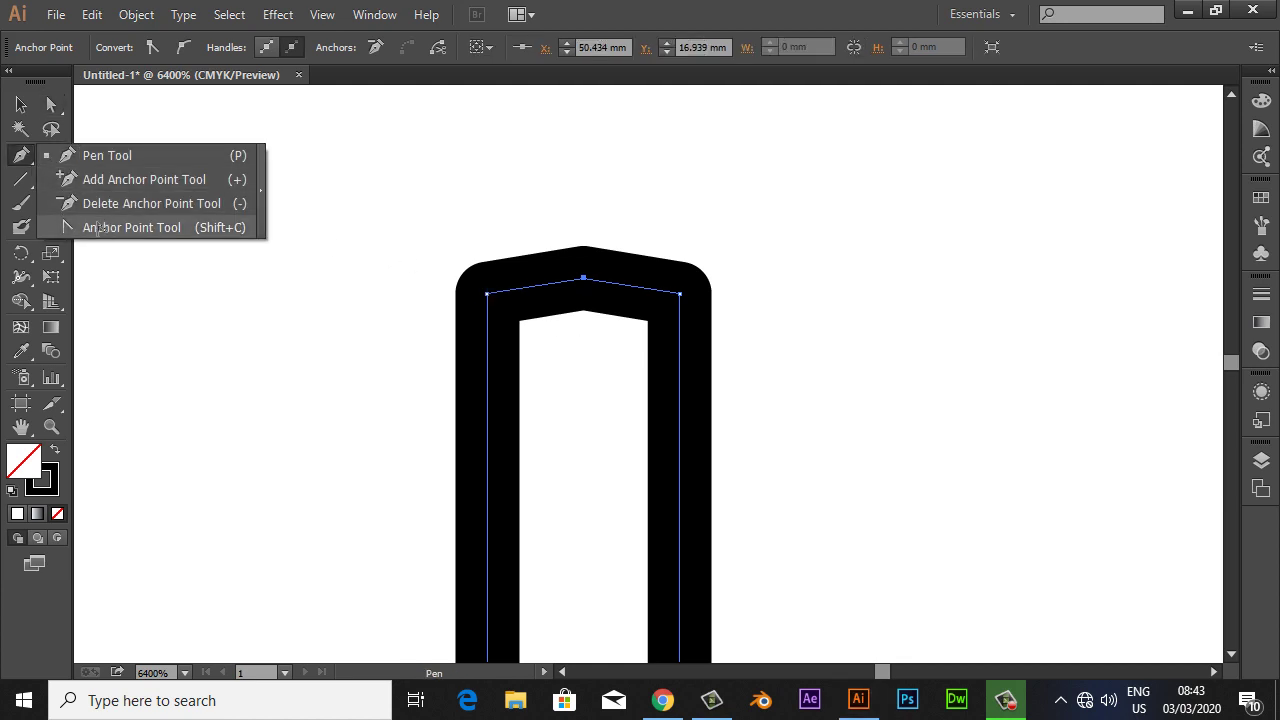
pyautogui.click(97, 224)
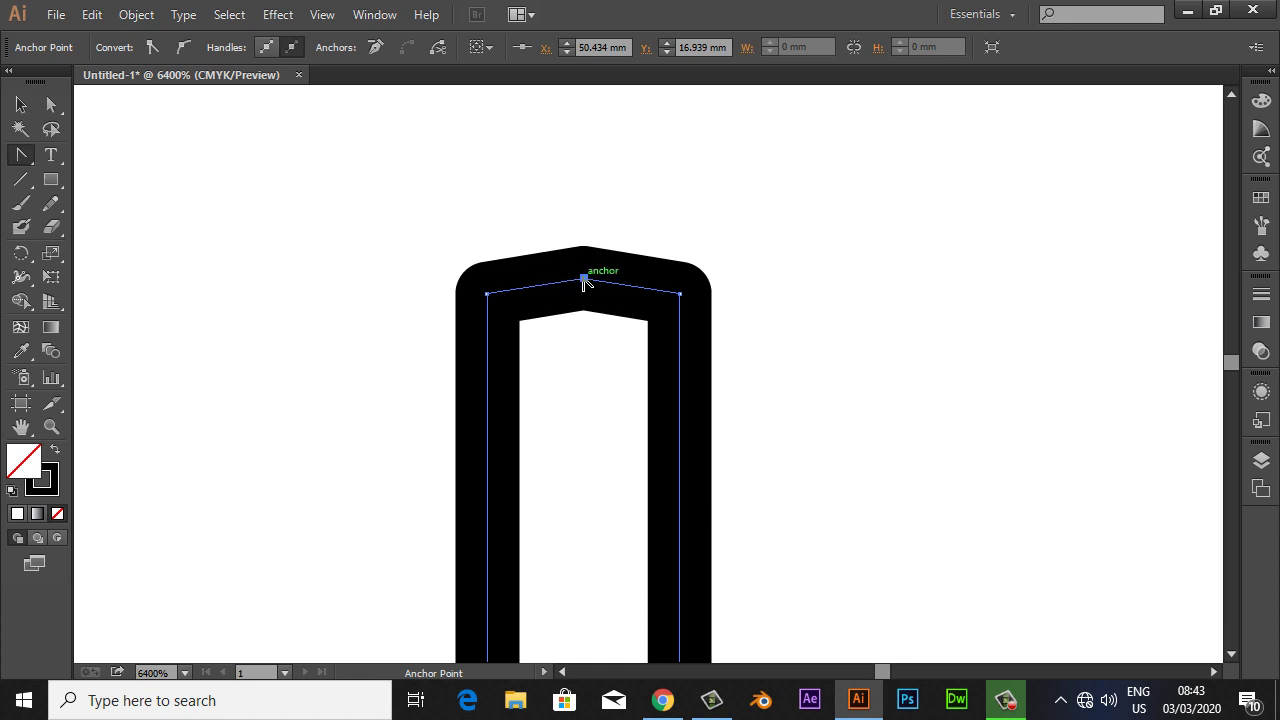
pyautogui.moveTo(584, 279)
pyautogui.mouseDown()
pyautogui.moveTo(627, 286)
pyautogui.moveTo(516, 277)
pyautogui.mouseUp()
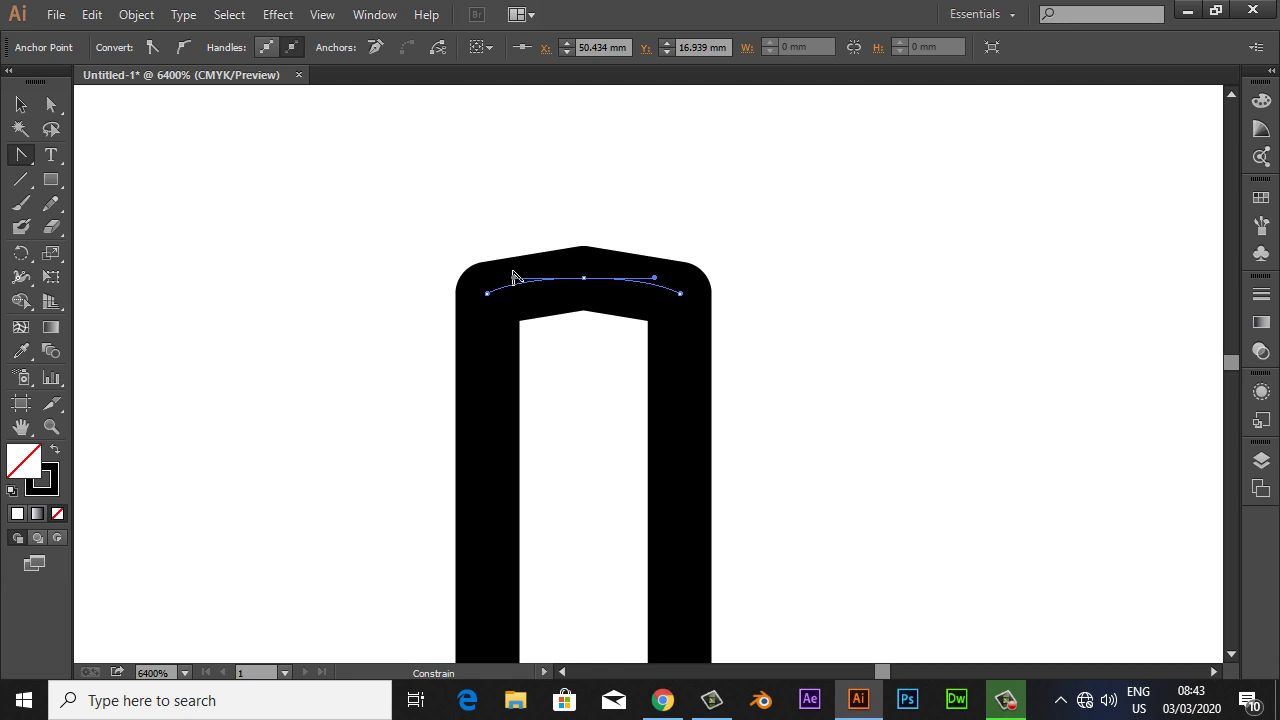
pyautogui.moveTo(512, 277); pyautogui.dragTo(513, 277)
pyautogui.click(24, 108)
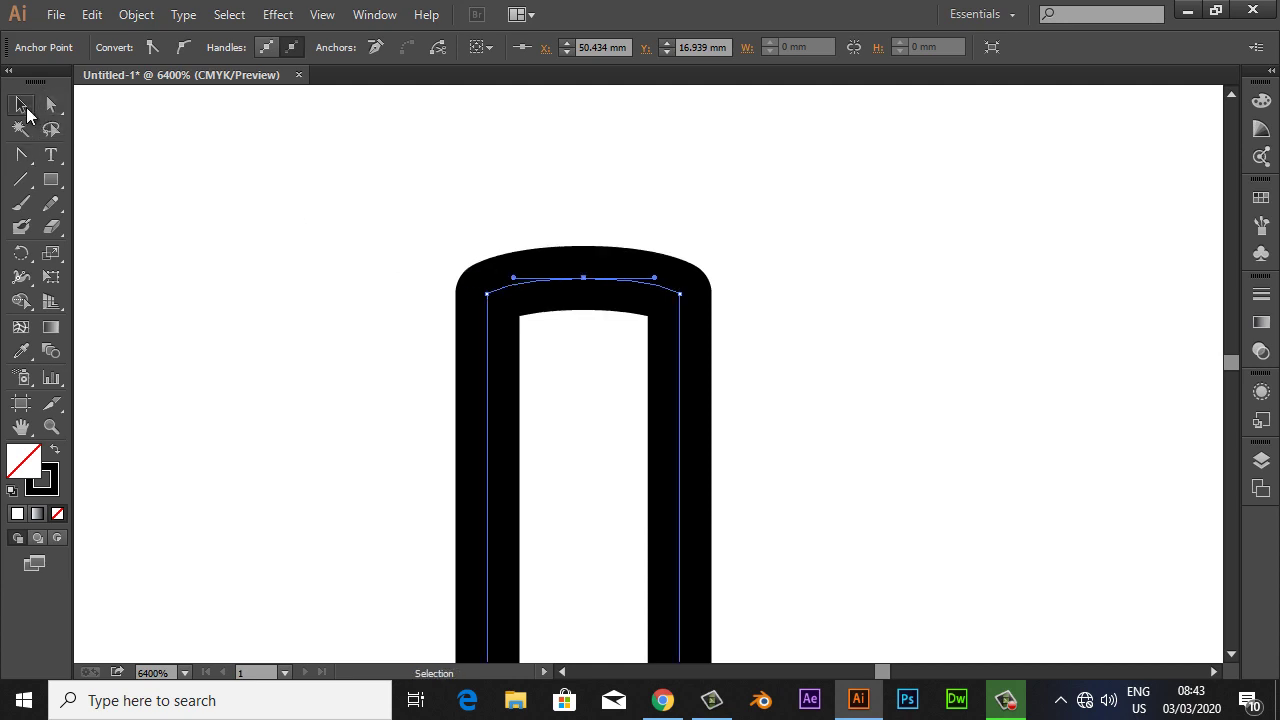
pyautogui.click(694, 241)
# Zoom out from the neck top until the whole bottle is visible.
pyautogui.keyDown('ctrl'); pyautogui.keyDown('alt'); pyautogui.click(730, 378); pyautogui.keyUp('alt'); pyautogui.keyUp('ctrl')
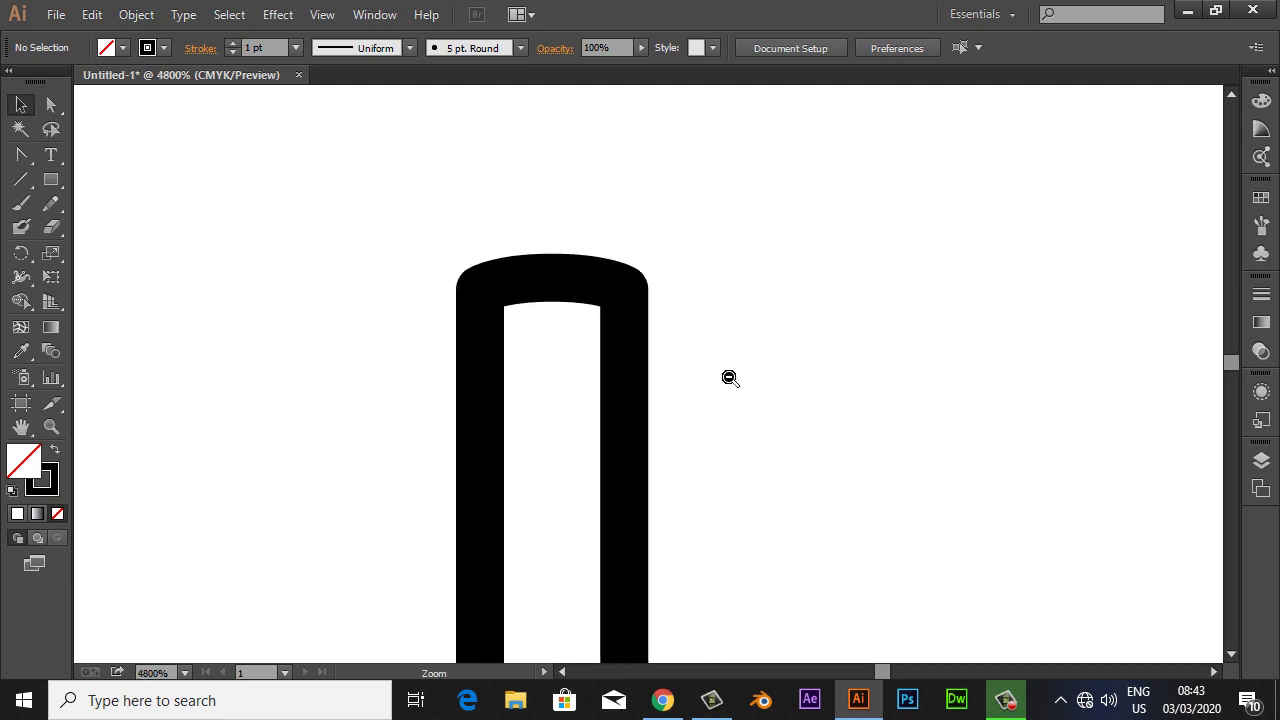
pyautogui.keyDown('alt'); pyautogui.click(717, 391); pyautogui.keyUp('alt')
pyautogui.keyDown('alt'); pyautogui.click(717, 398); pyautogui.keyUp('alt')
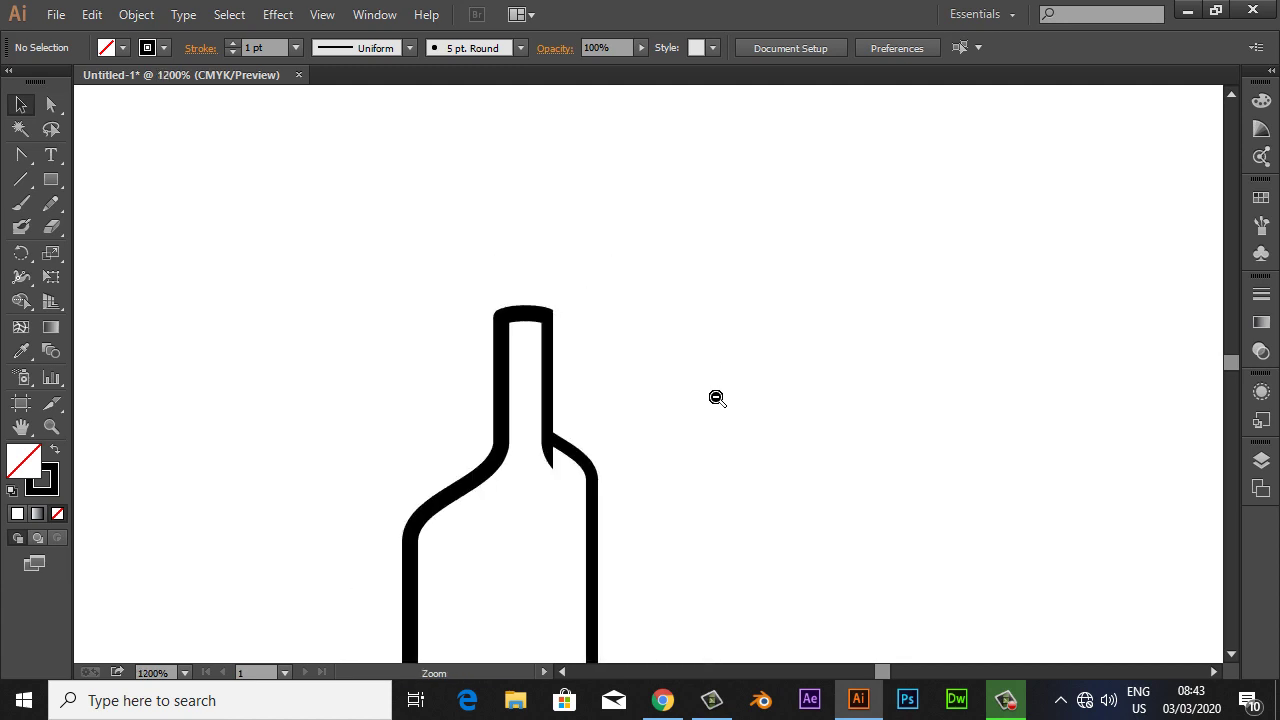
pyautogui.scroll(-3, 660, 375)
pyautogui.keyDown('alt'); pyautogui.click(568, 331); pyautogui.keyUp('alt')
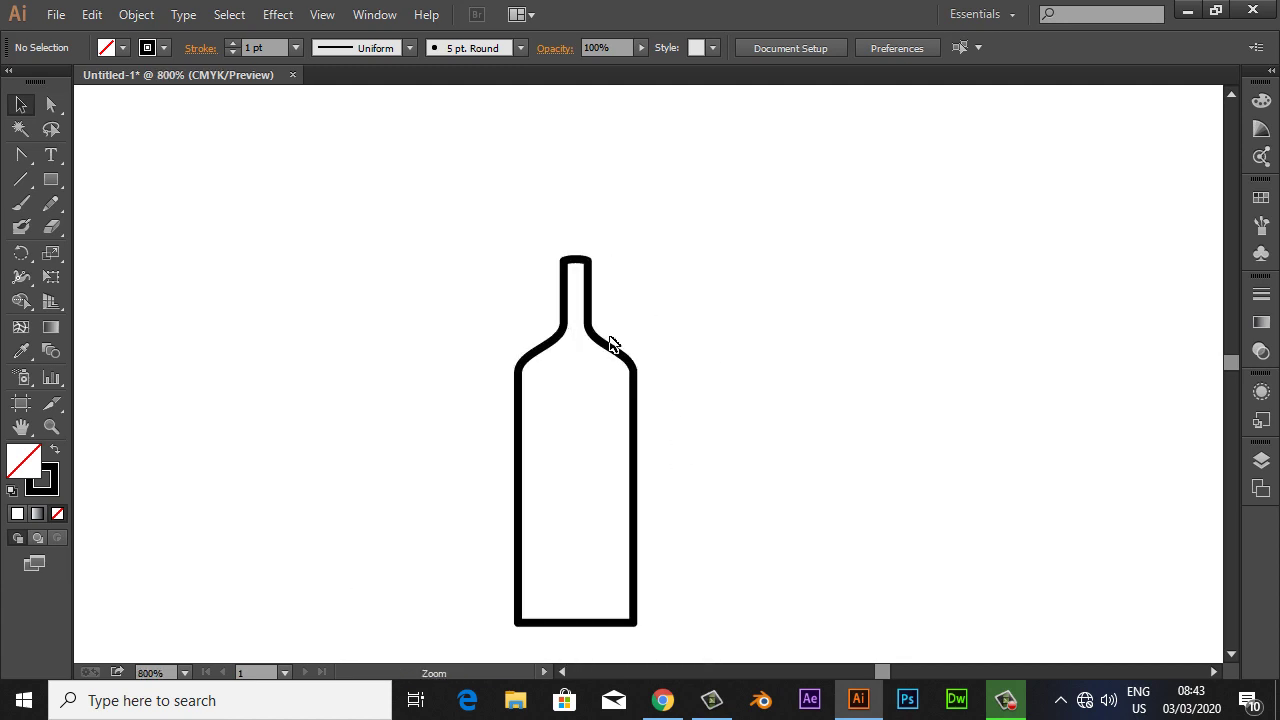
# Marquee-zoom around the whole bottle and recentre it in the window.
pyautogui.hotkey('ctrl', 'space')
pyautogui.moveTo(465, 237); pyautogui.dragTo(722, 643)
pyautogui.moveTo(746, 483); pyautogui.dragTo(608, 474)
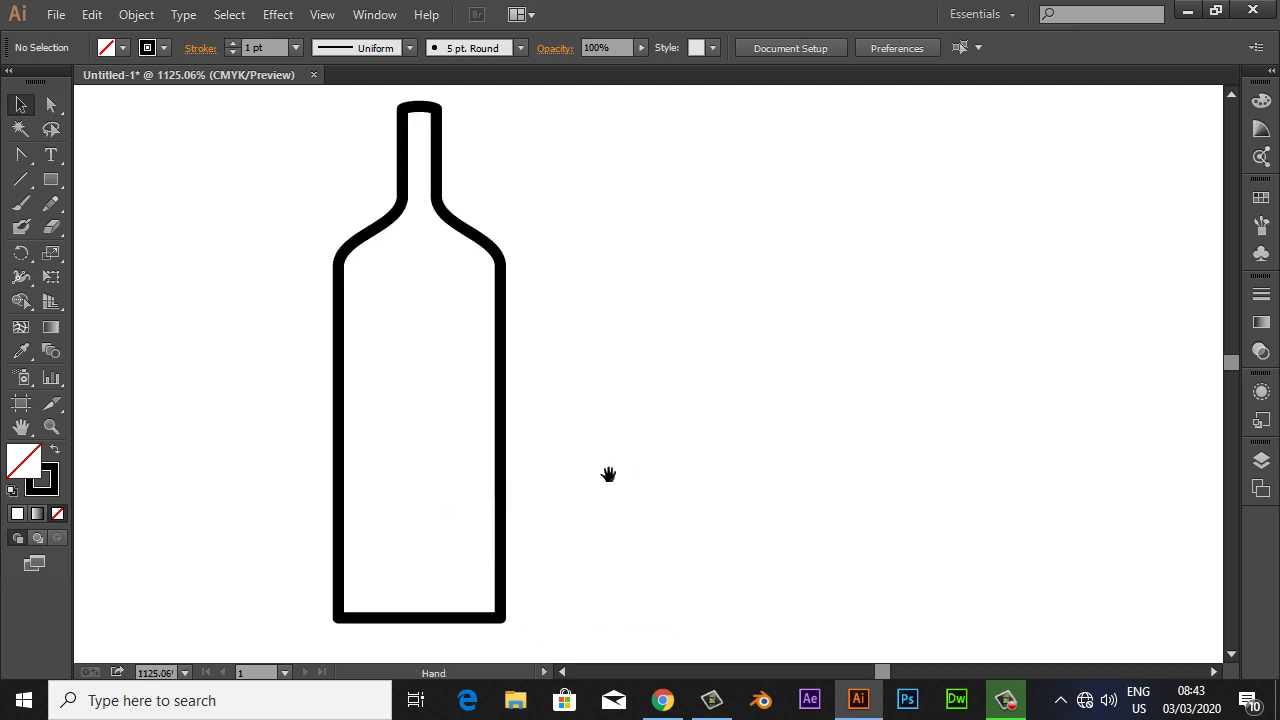